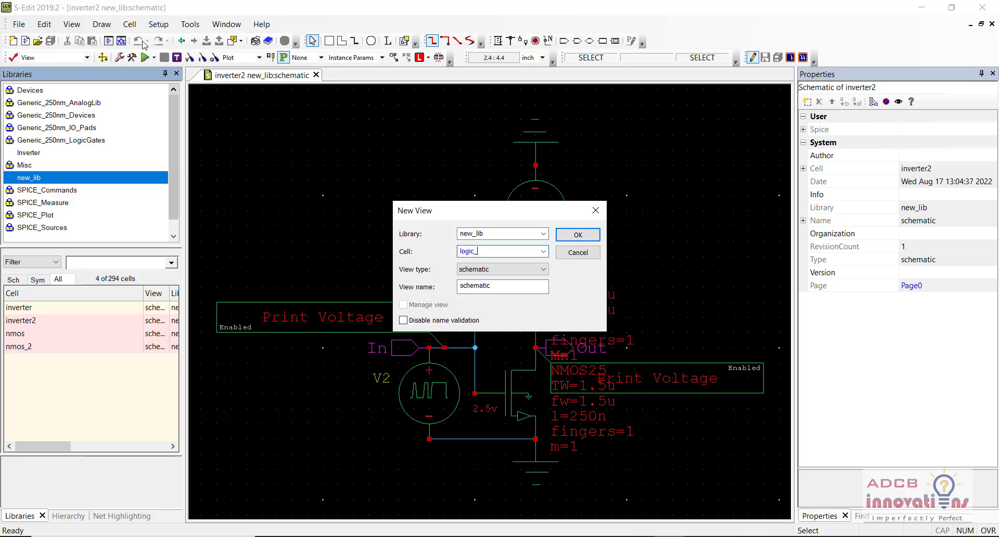
Step: Create a schematic view for a new cell named logic_gates in new_lib
type("gic_gates")
key("Return")
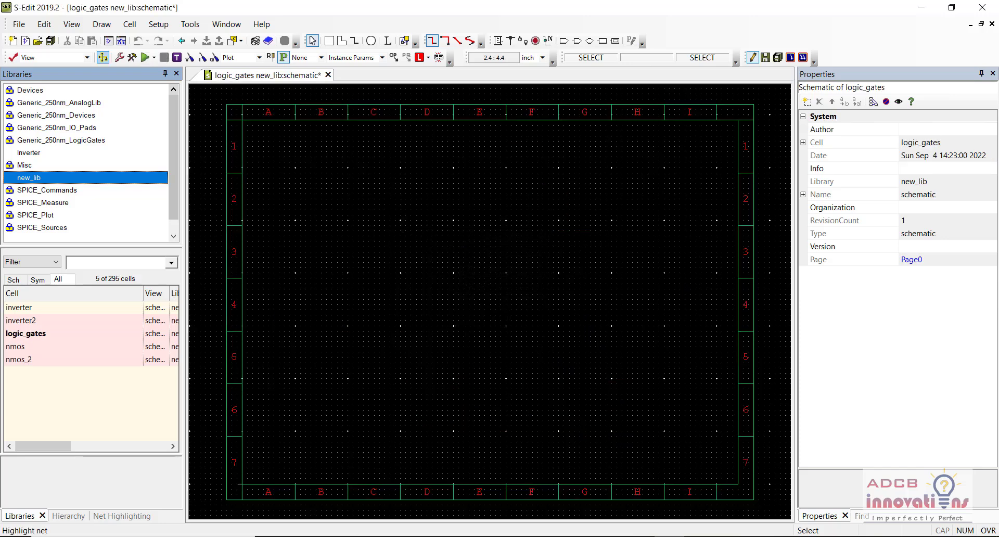
Step: View the existing inverter schematic and return to the logic_gates schematic
left_click(65, 321)
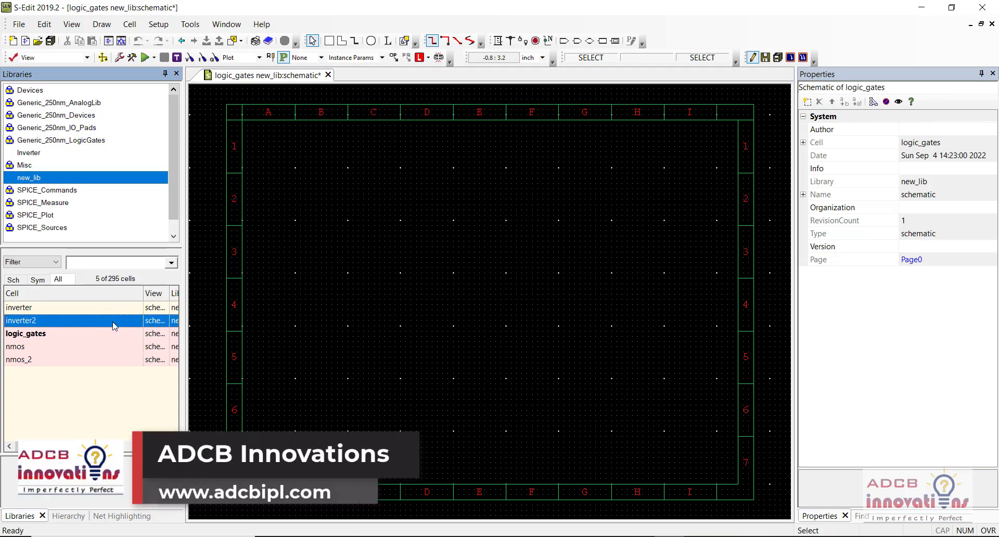
double_click(99, 307)
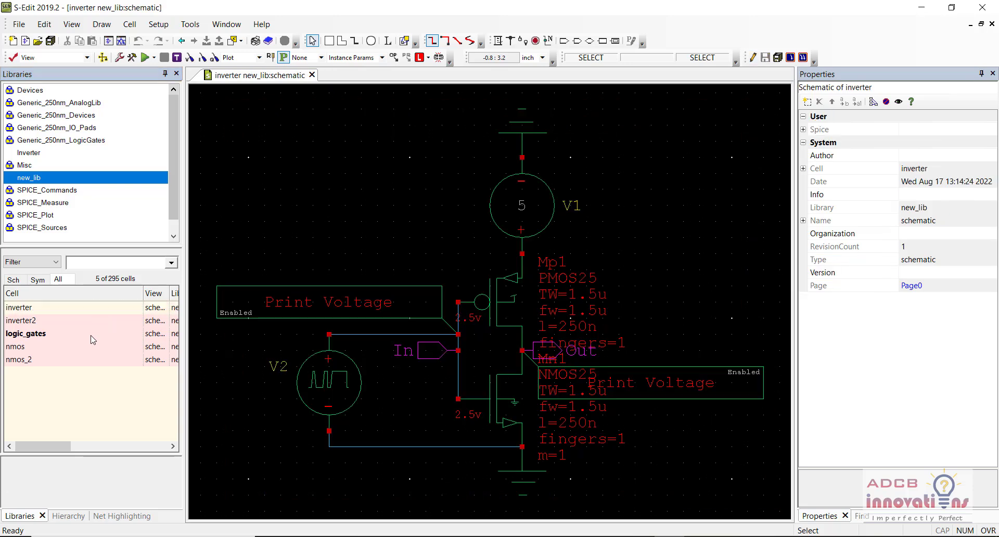
double_click(88, 339)
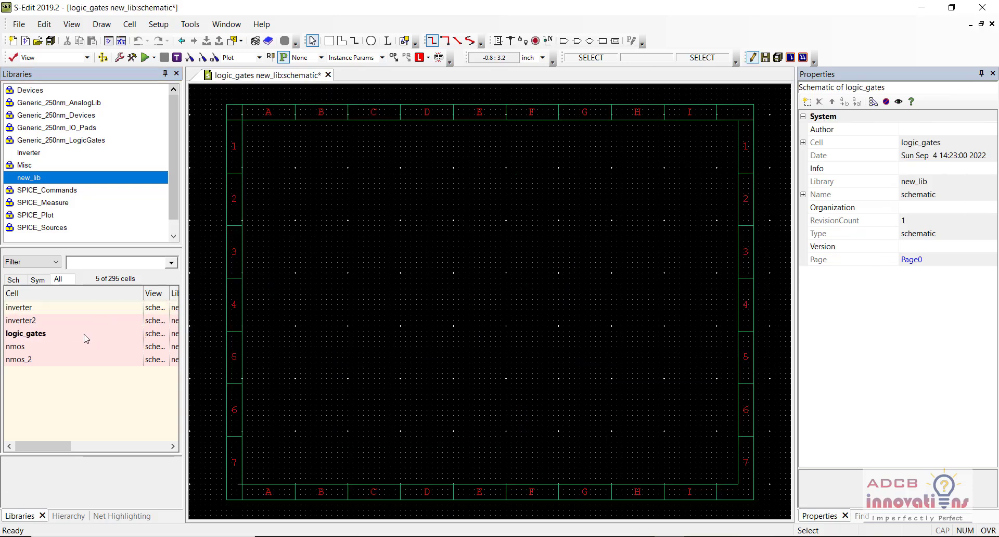
left_click(87, 338)
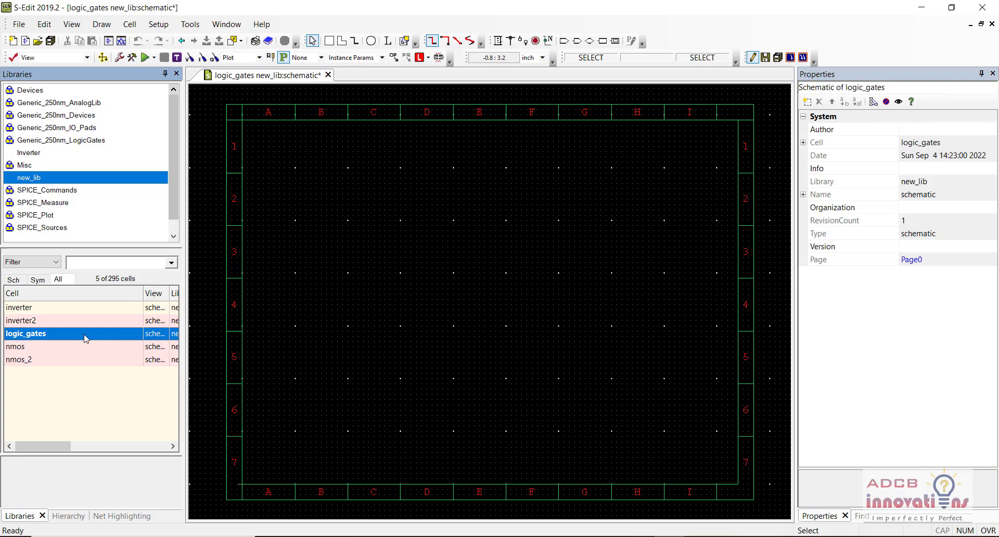
Step: Place three nmos25 transistors from Generic_250nm_Devices, one above and two side by side below, and delete the upper one
left_click(80, 116)
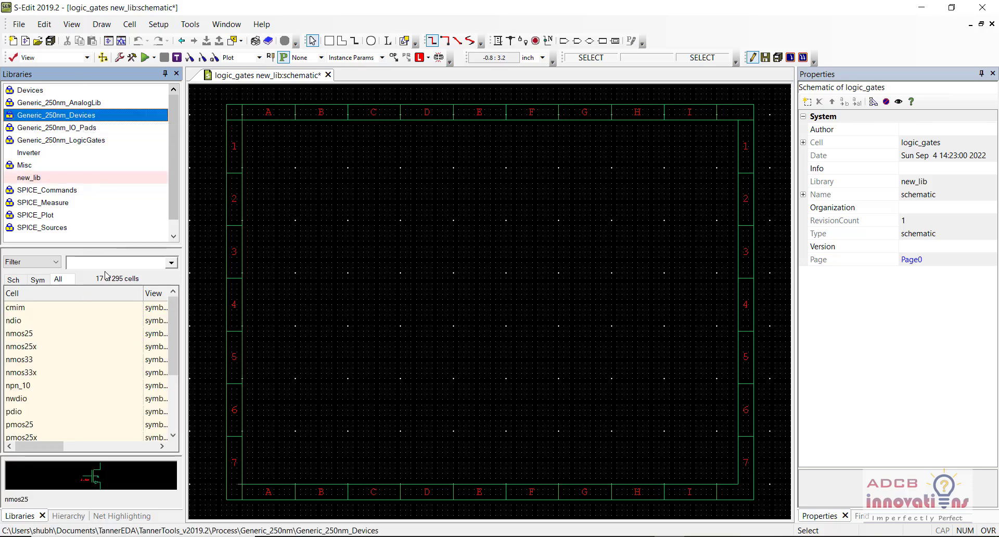
type("nmo")
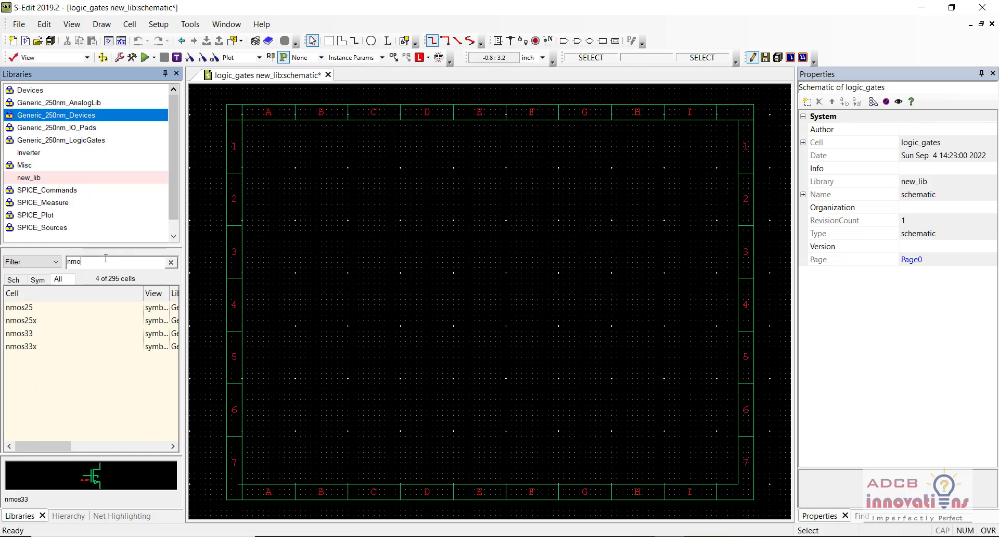
right_click(69, 312)
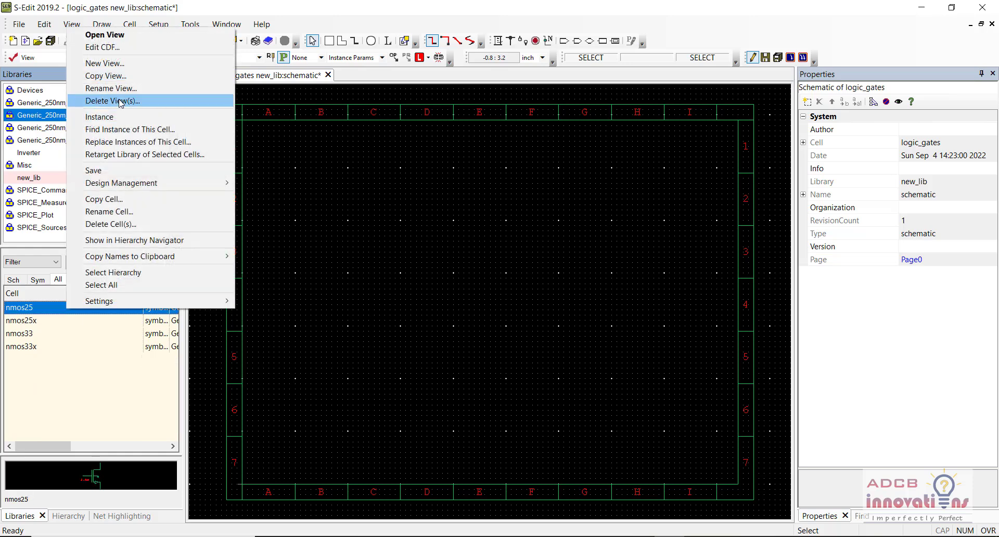
left_click(123, 119)
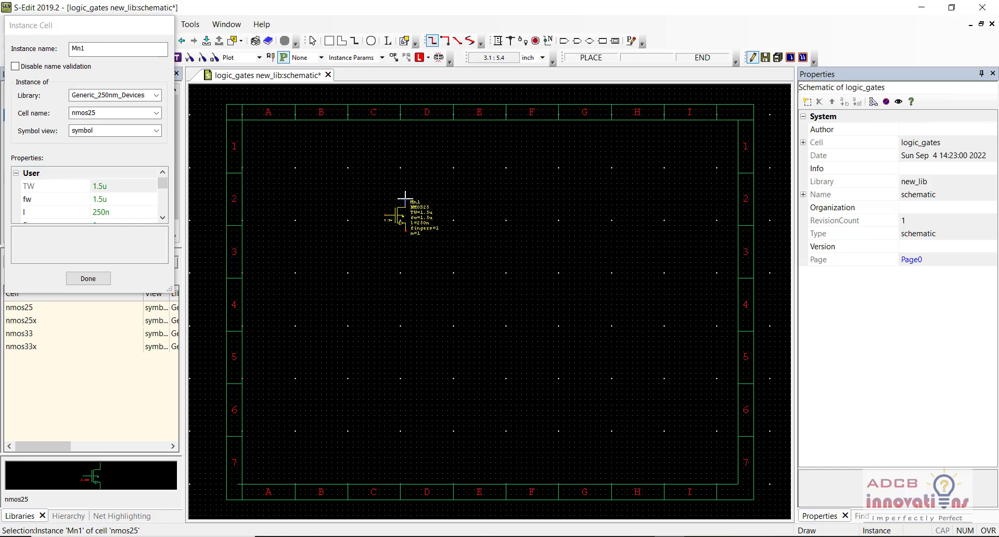
left_click(469, 208)
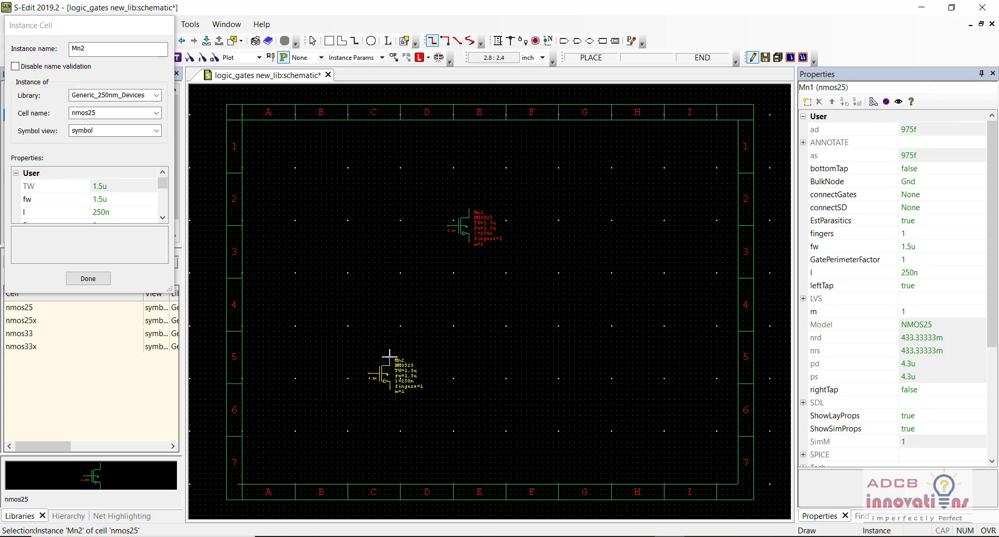
left_click(389, 355)
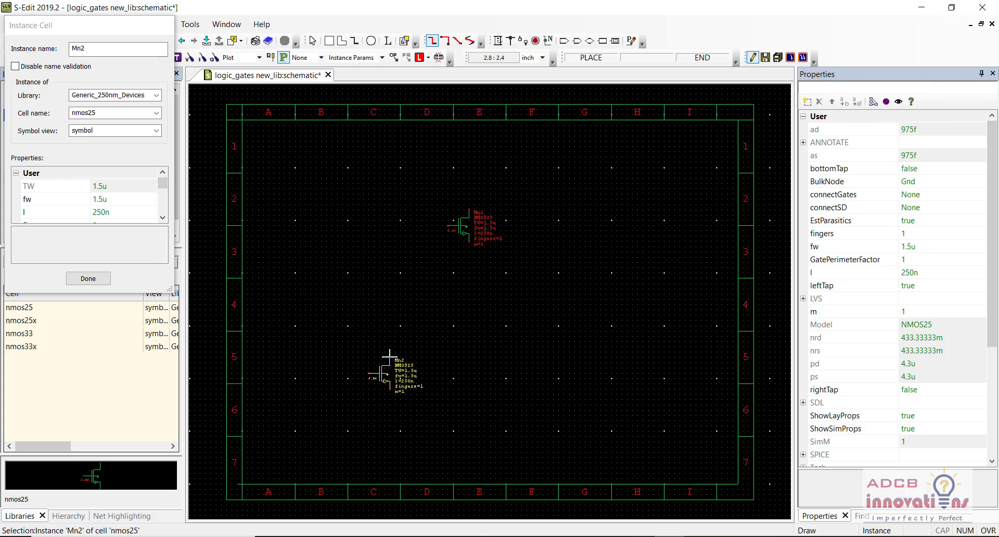
left_click(521, 356)
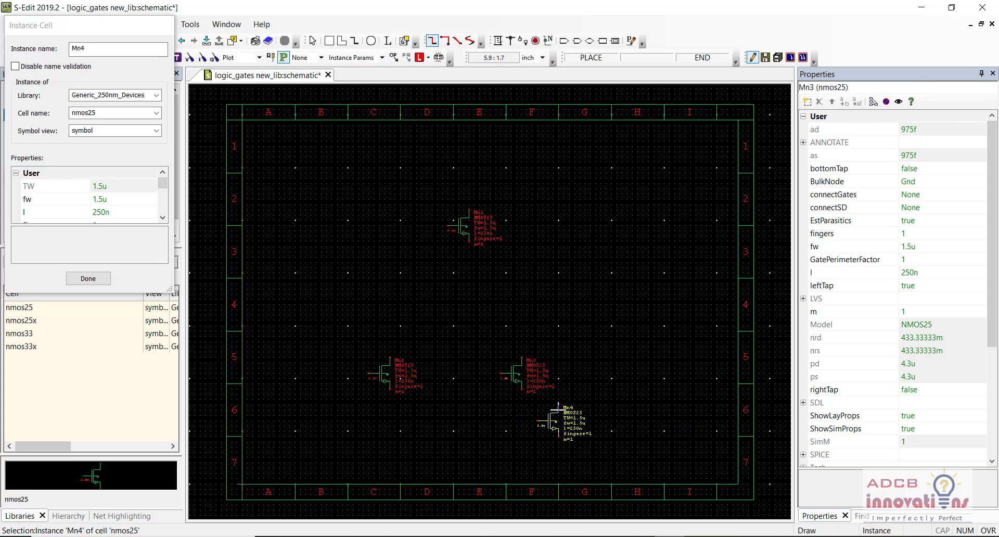
key("Escape")
left_click(460, 225)
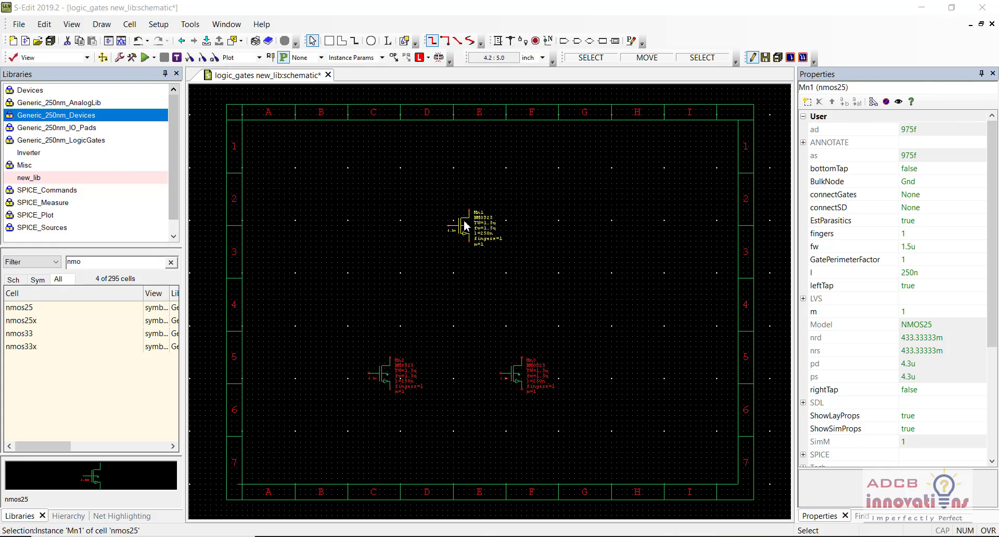
key("Delete")
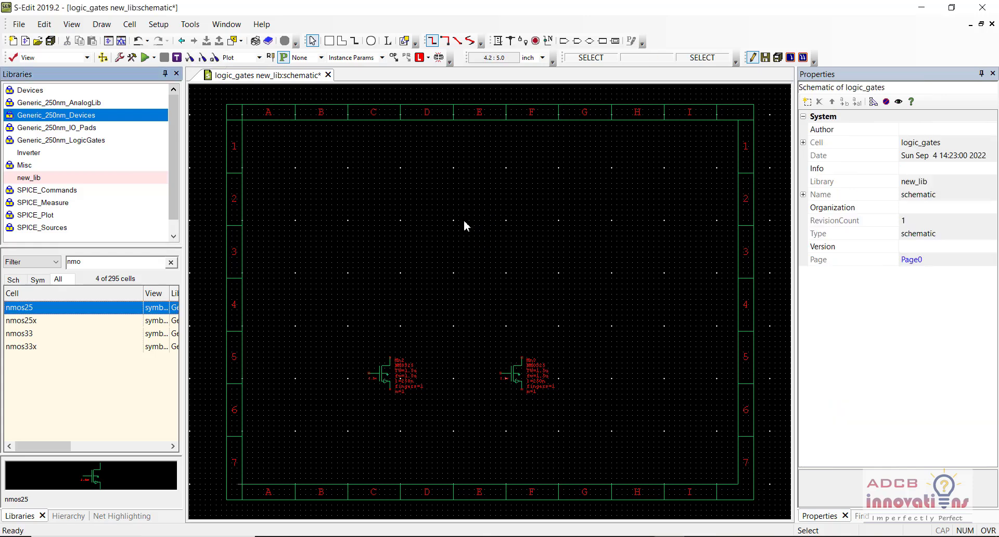
Step: Place two pmos25 transistors from Generic_250nm_Devices, stacked vertically above and between the two NMOS transistors
double_click(131, 258)
type("pmos")
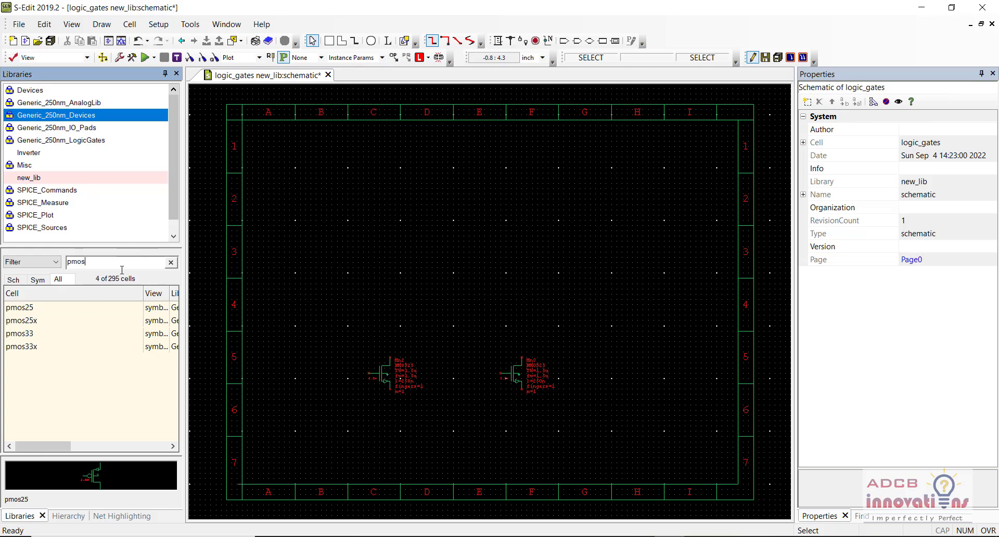
left_click(89, 308)
right_click(89, 308)
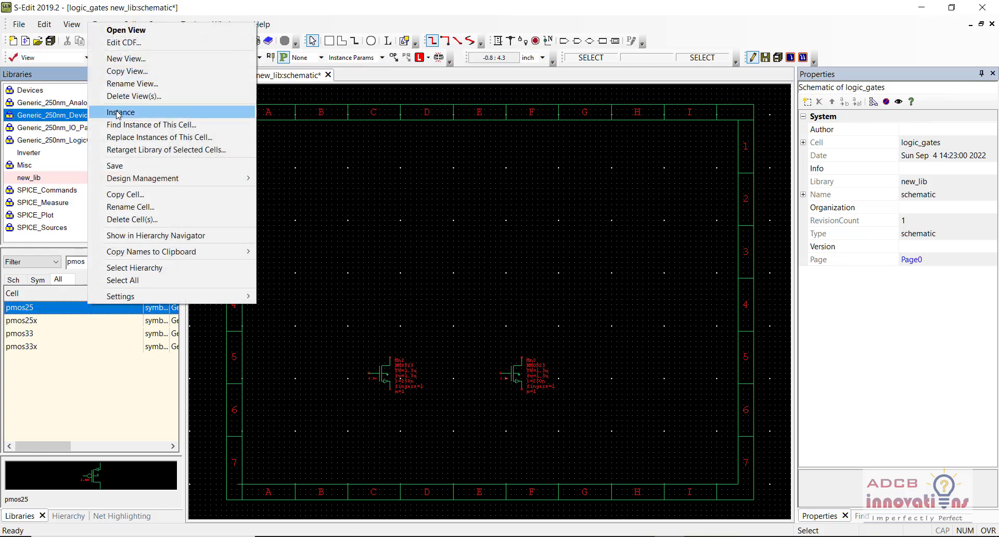
left_click(130, 111)
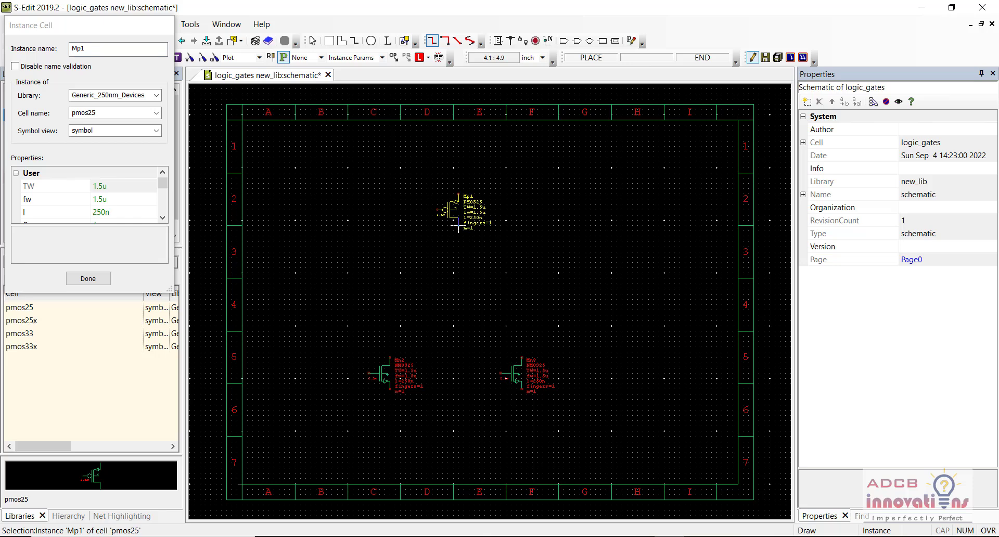
left_click(458, 225)
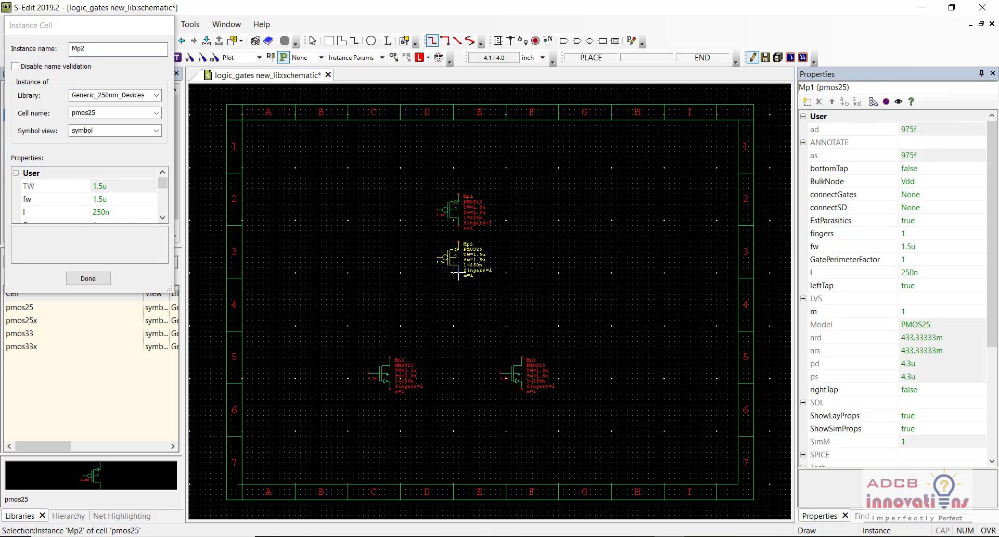
left_click(458, 273)
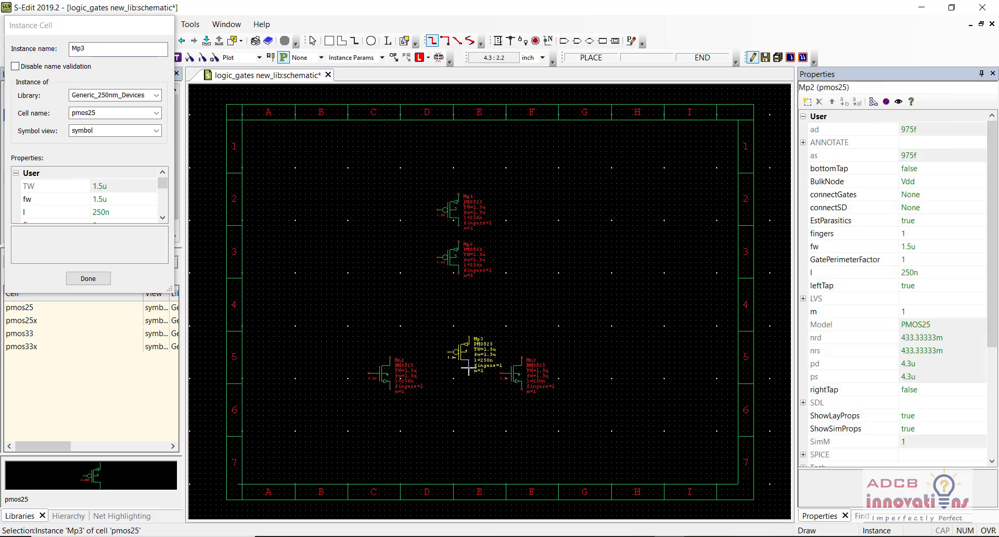
key("Escape")
Step: Wire the two PMOS transistors in series and connect Mp2's lower terminal to the upper terminals of both NMOS transistors
key("plus")
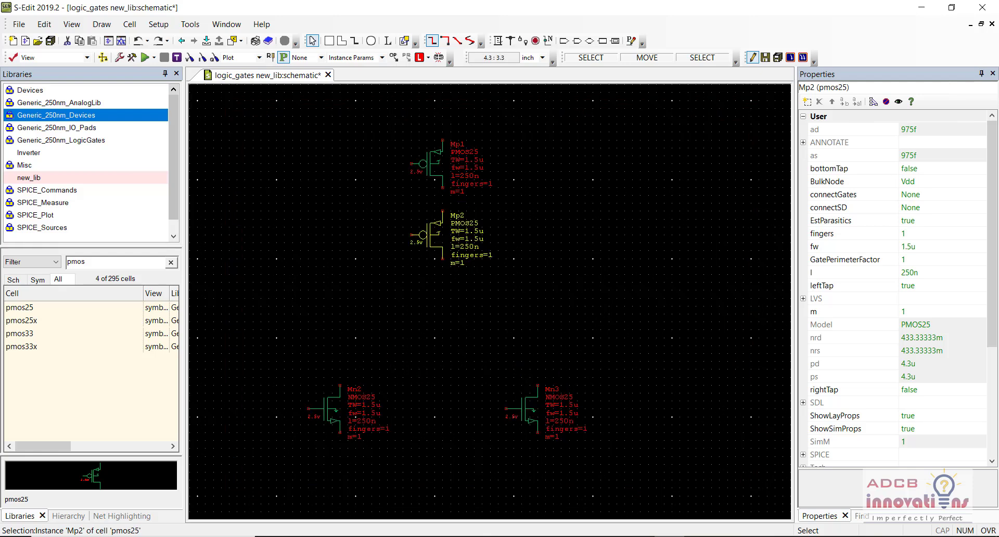
key("w")
left_click(442, 188)
left_click(442, 211)
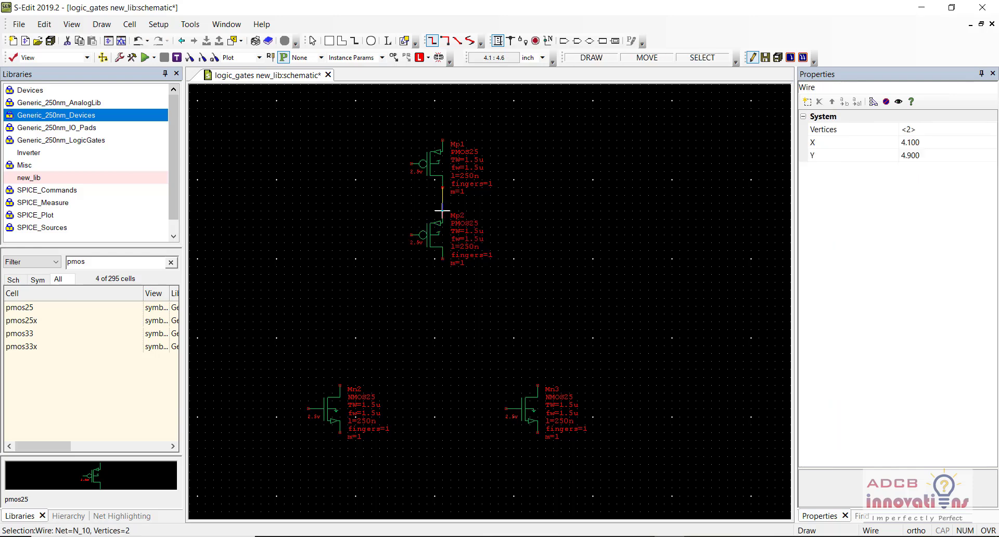
left_click(443, 259)
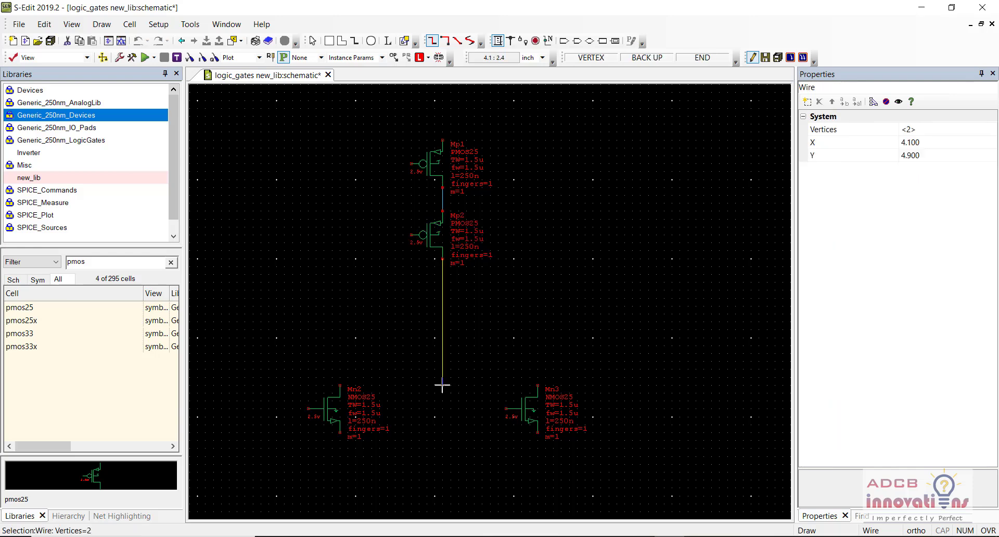
left_click(339, 384)
left_click_drag(443, 385, 537, 385)
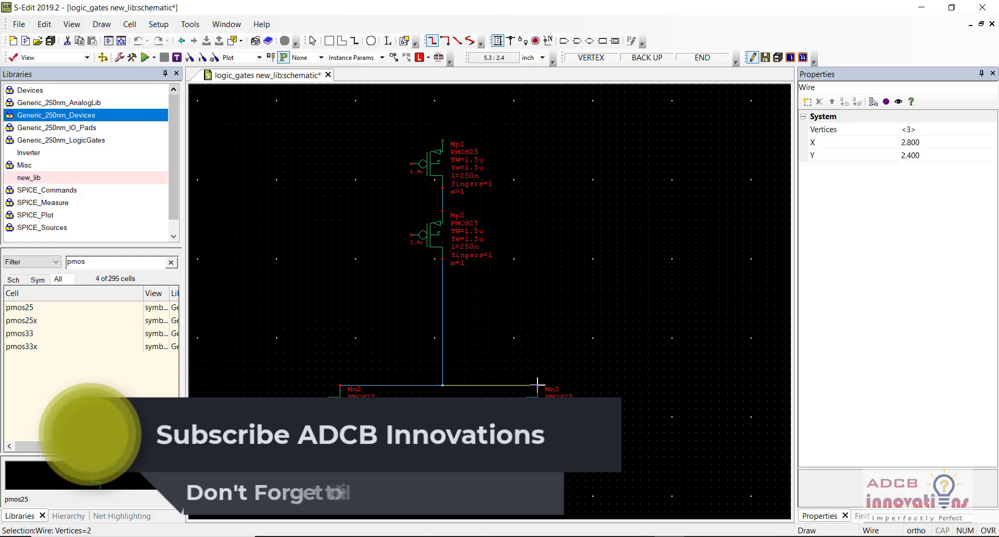
key("Escape")
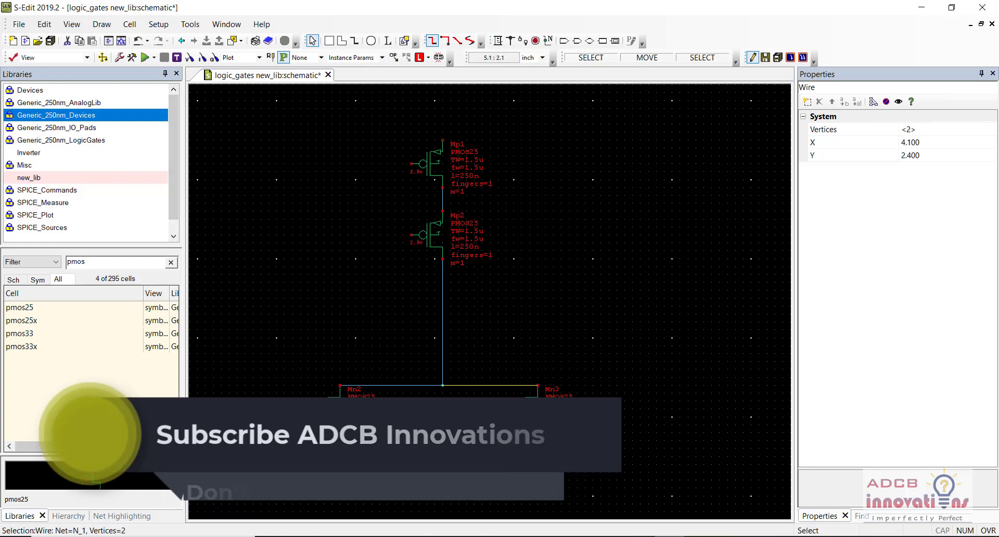
Step: Flip Mn3 horizontally and wire the lower terminals of Mn2 and Mn3 together
left_click(523, 413)
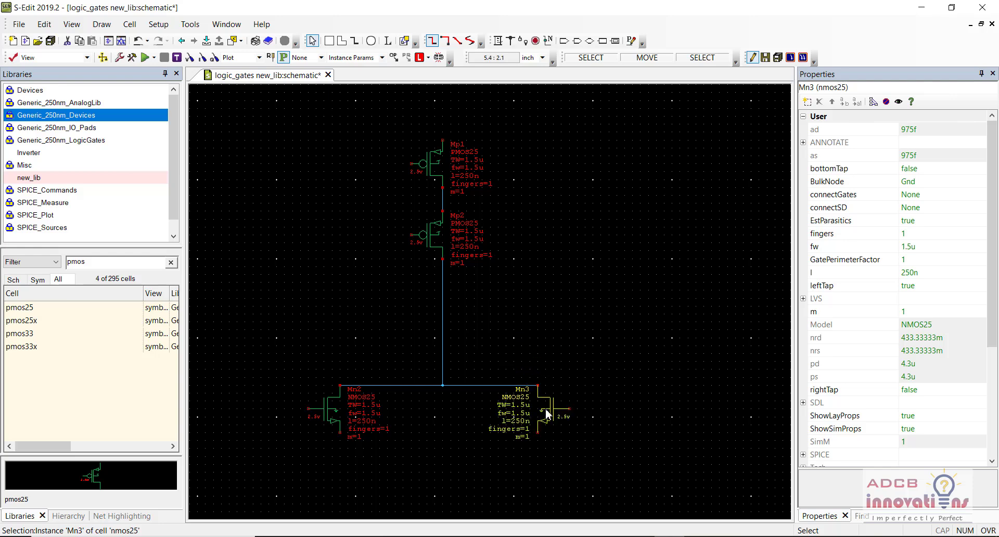
left_click(496, 41)
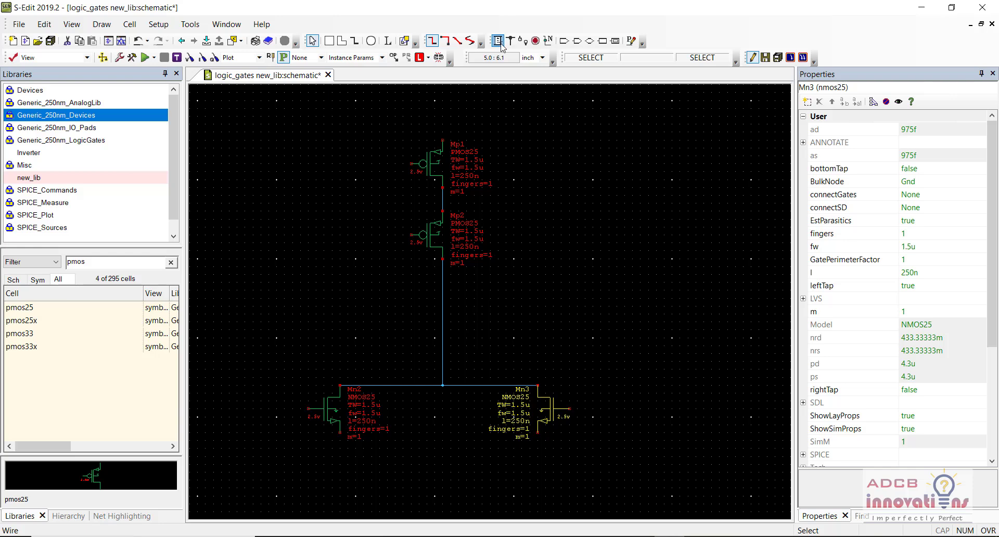
left_click(340, 433)
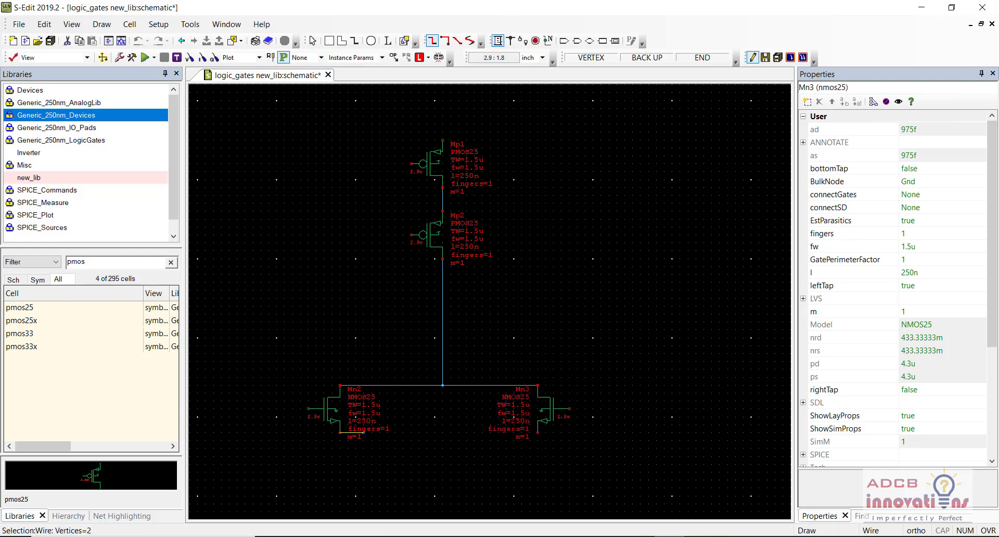
left_click(537, 433)
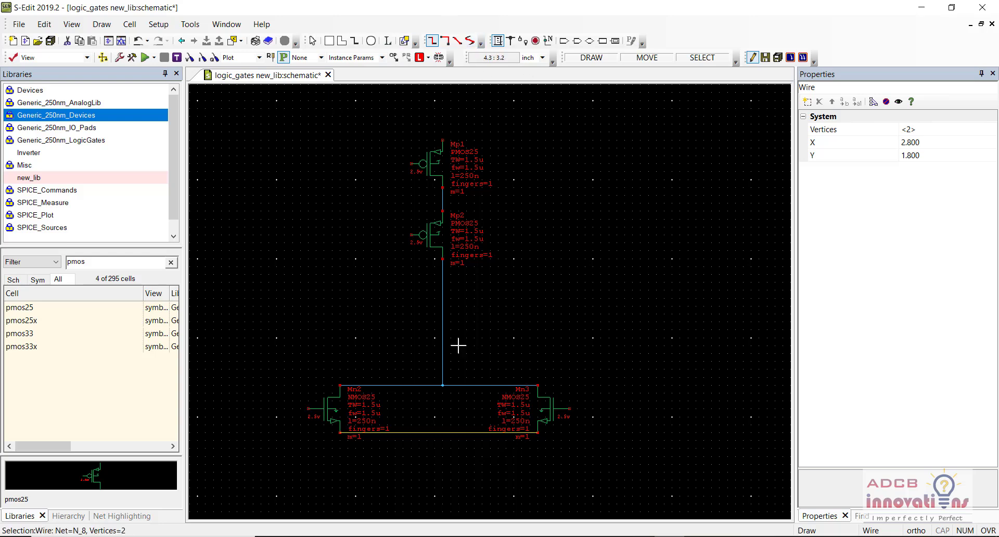
Step: Draw a horizontal output wire to the right from the vertical wire between Mp2 and the NMOS pair
left_click(442, 306)
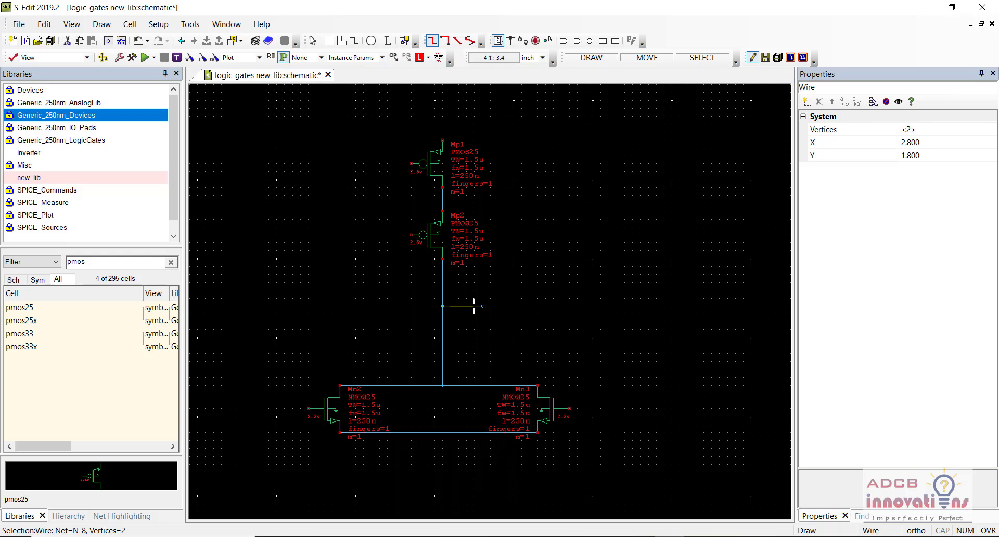
left_click(600, 312)
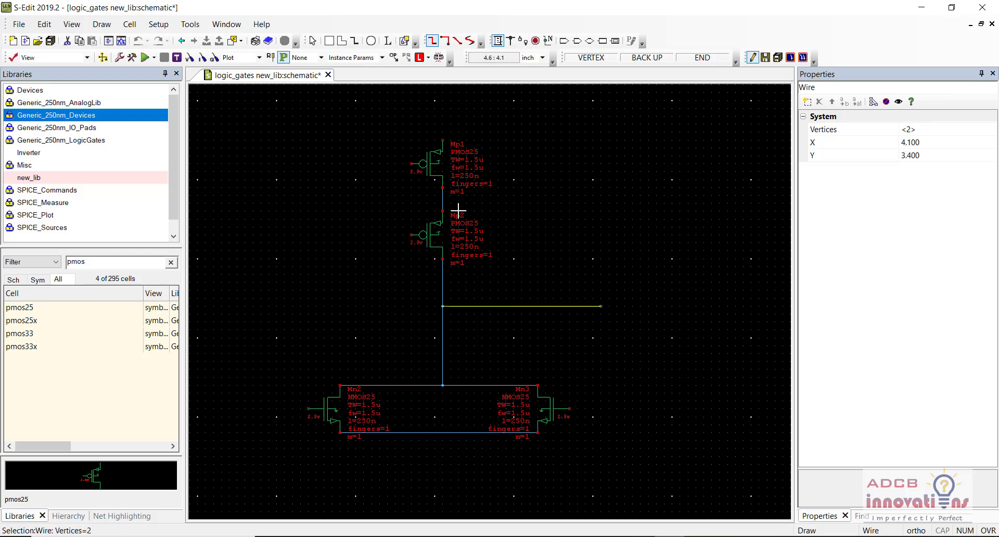
right_click(600, 306)
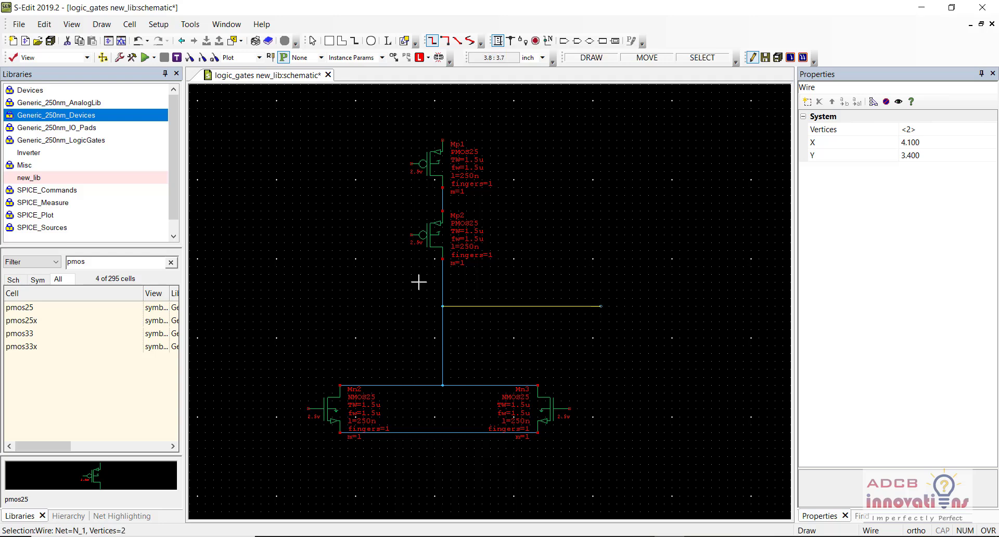
Step: Wire the gate of Mp1 to the gate of Mn2, routing around the left side of the circuit
left_click(410, 163)
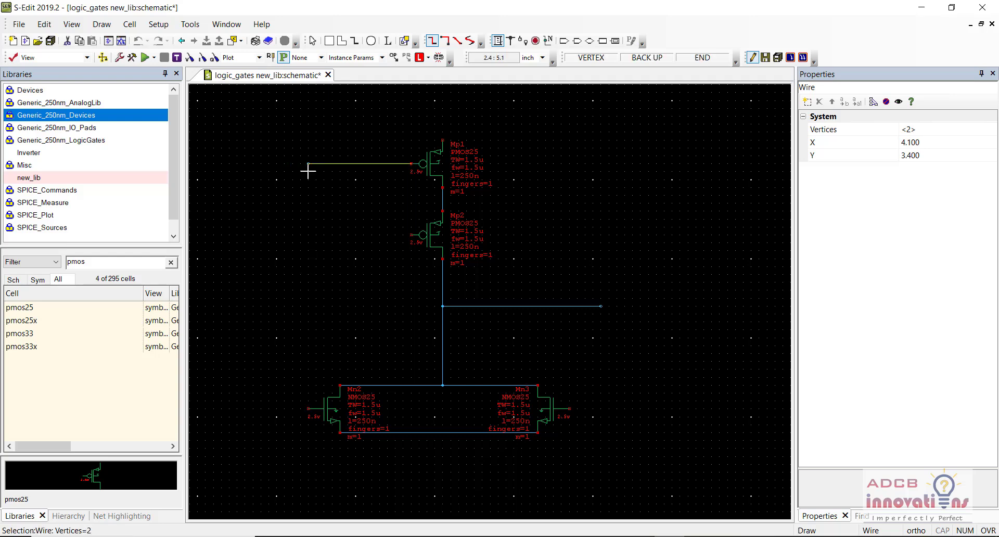
left_click(308, 165)
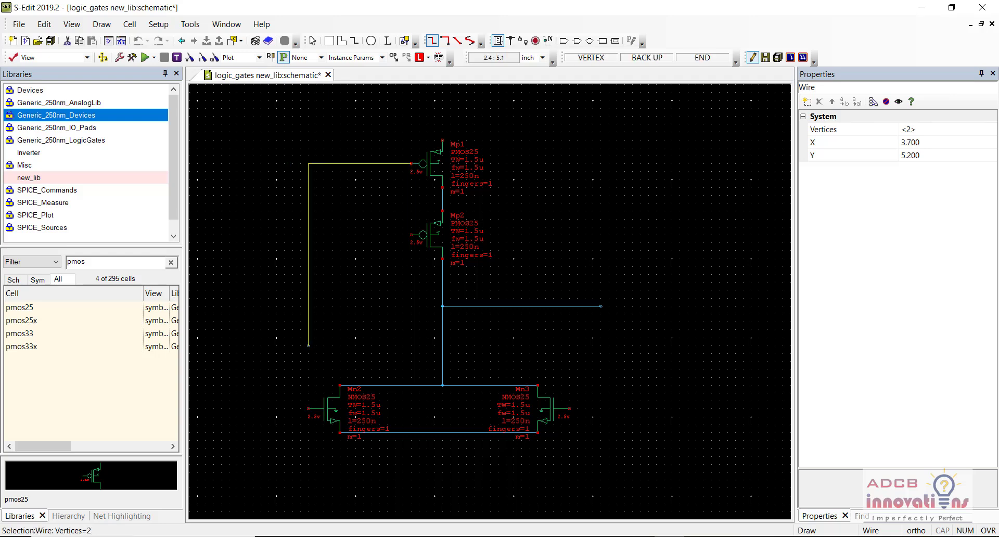
left_click(308, 408)
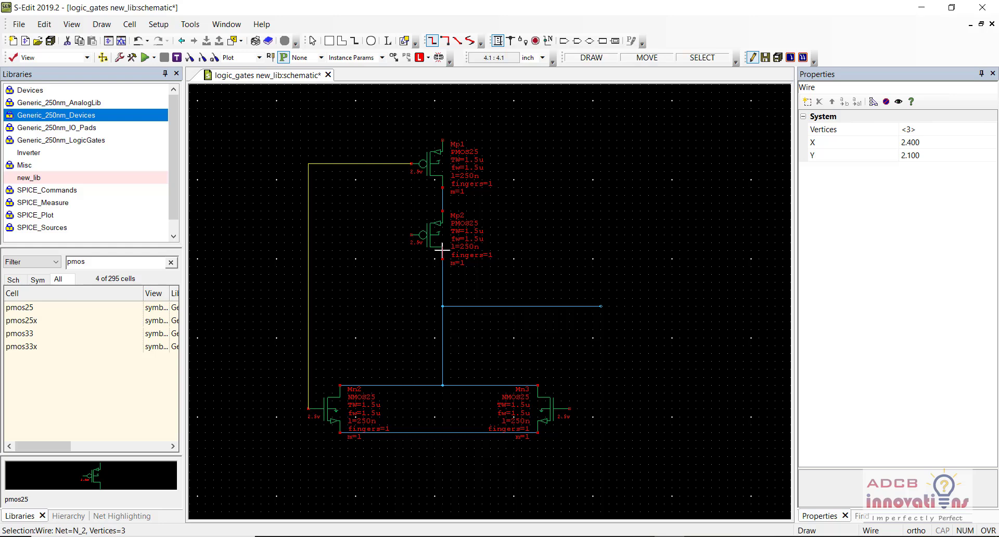
Step: Wire the gate of Mp2 to the gate of Mn3, routing down between the transistors and beneath the NMOS pair
left_click(410, 234)
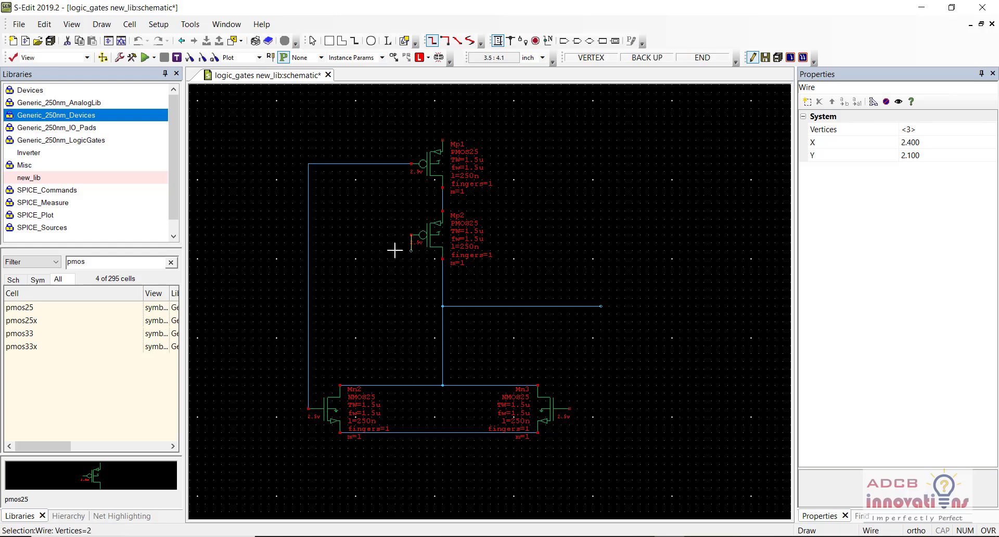
left_click(388, 239)
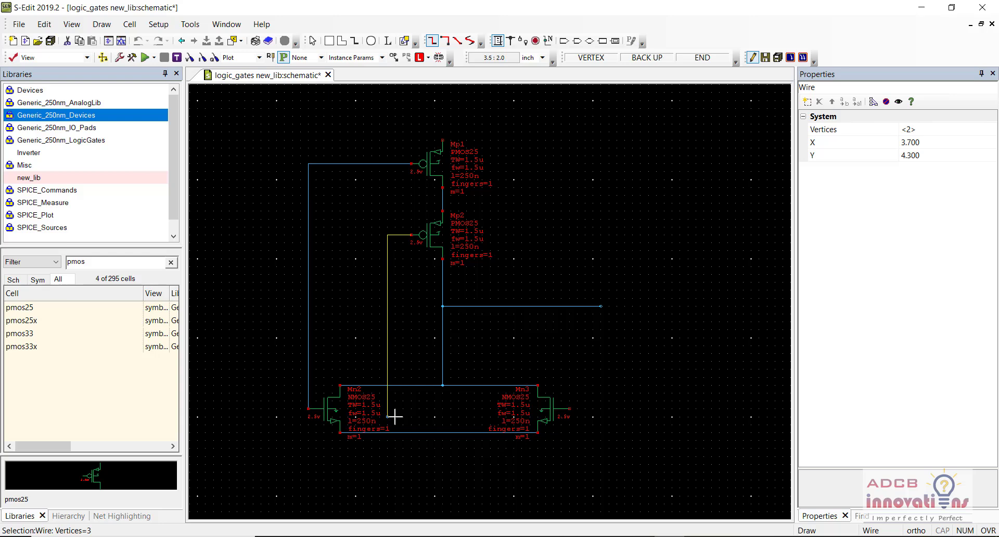
left_click(391, 456)
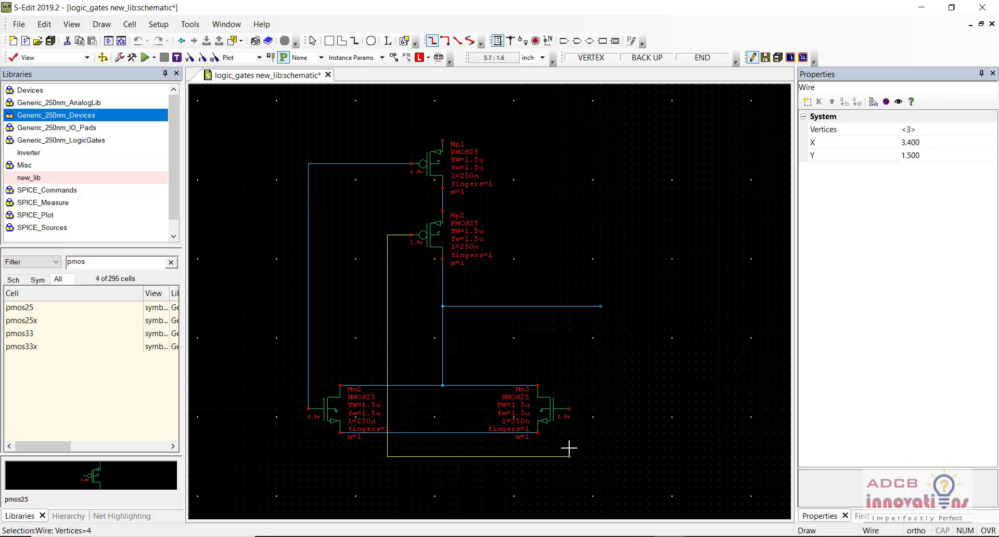
left_click(569, 416)
left_click(569, 408)
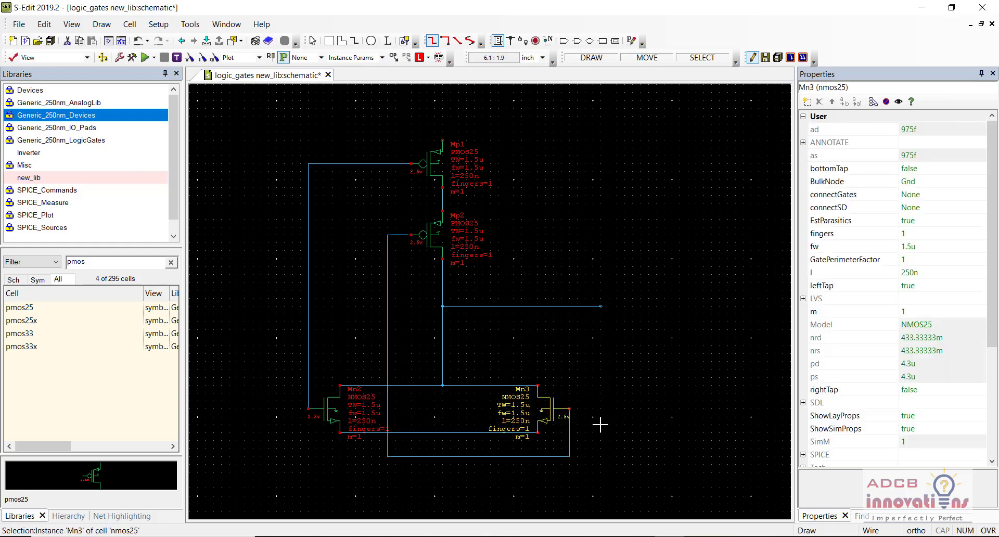
key("Escape")
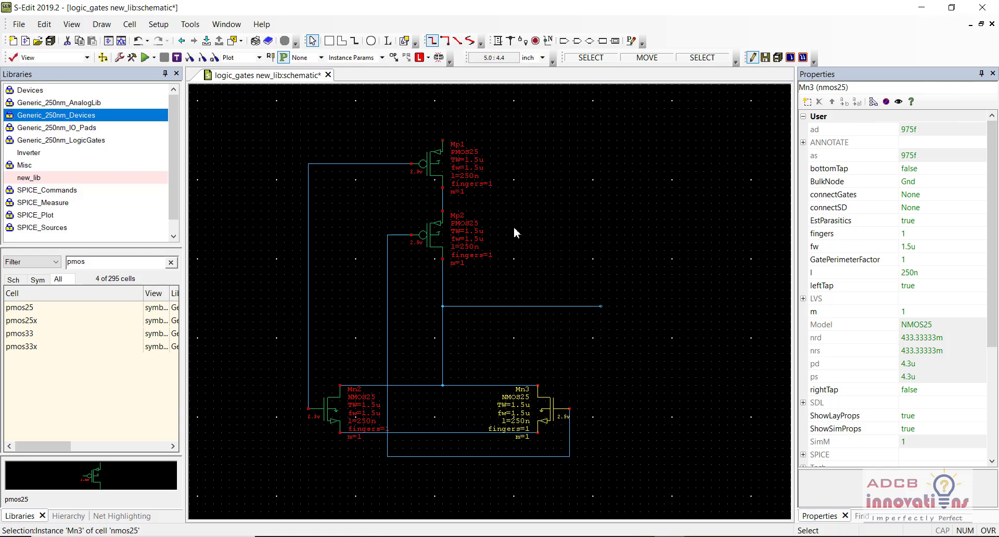
Step: Place a Gnd symbol from the Misc library on the wire joining the lower terminals of Mn2 and Mn3
double_click(140, 260)
type("gn")
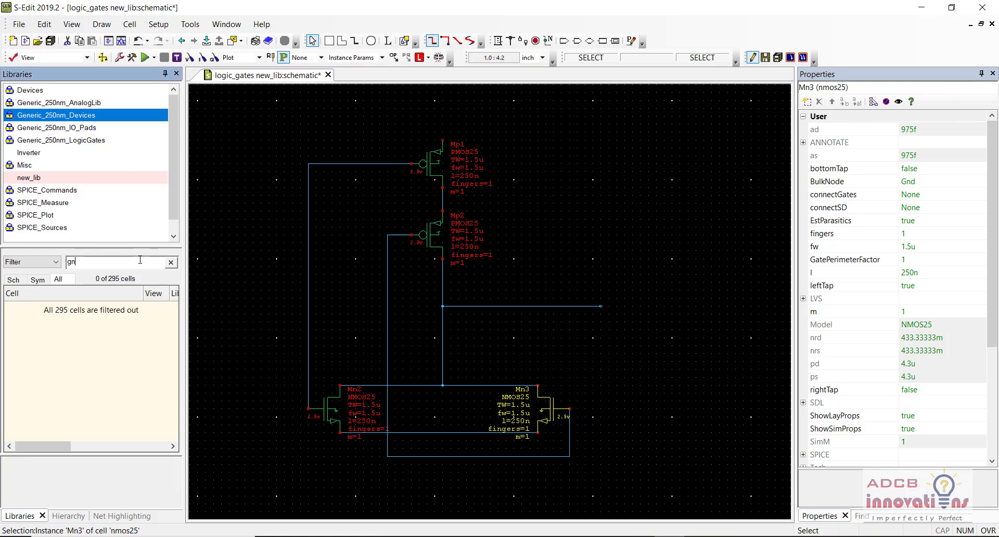
type("d")
left_click(52, 165)
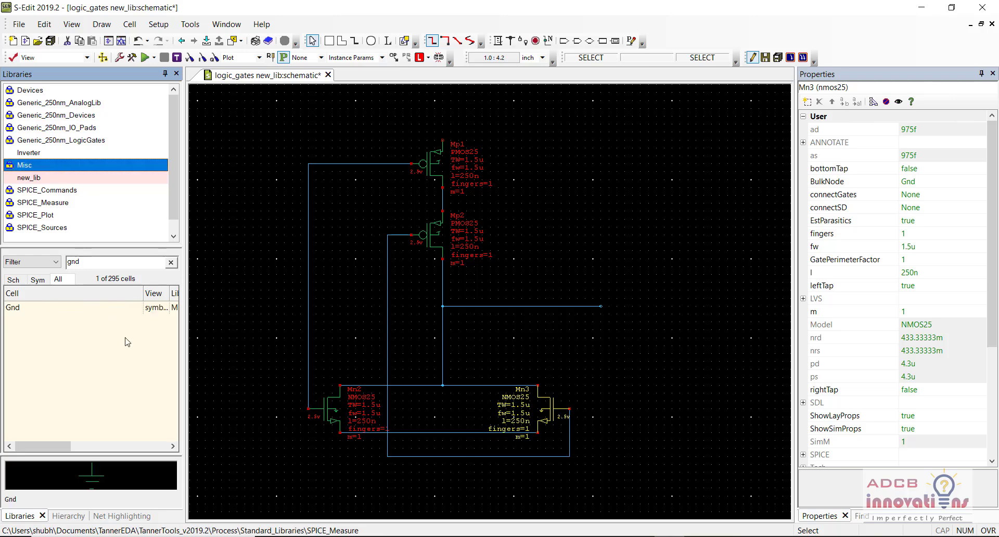
left_click(60, 307)
right_click(61, 307)
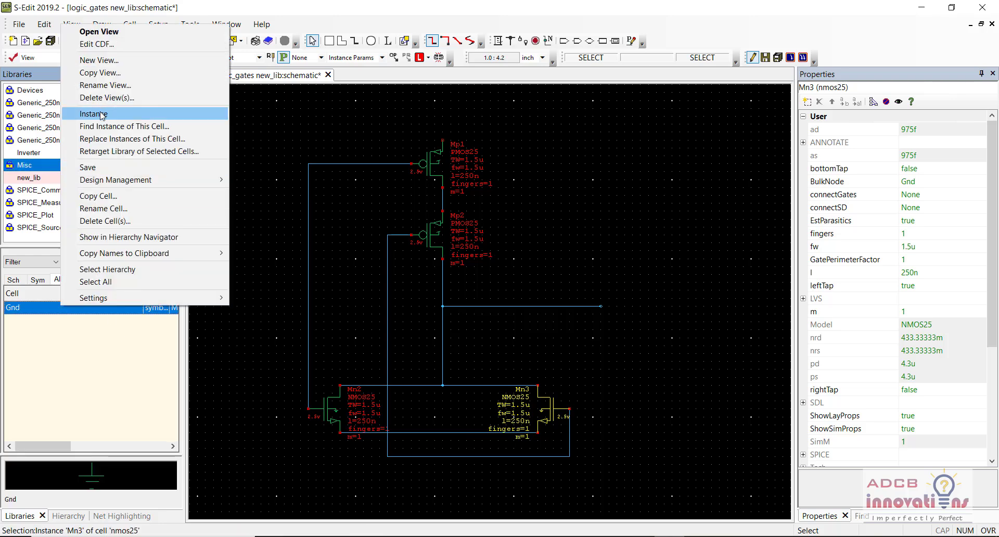
key("Escape")
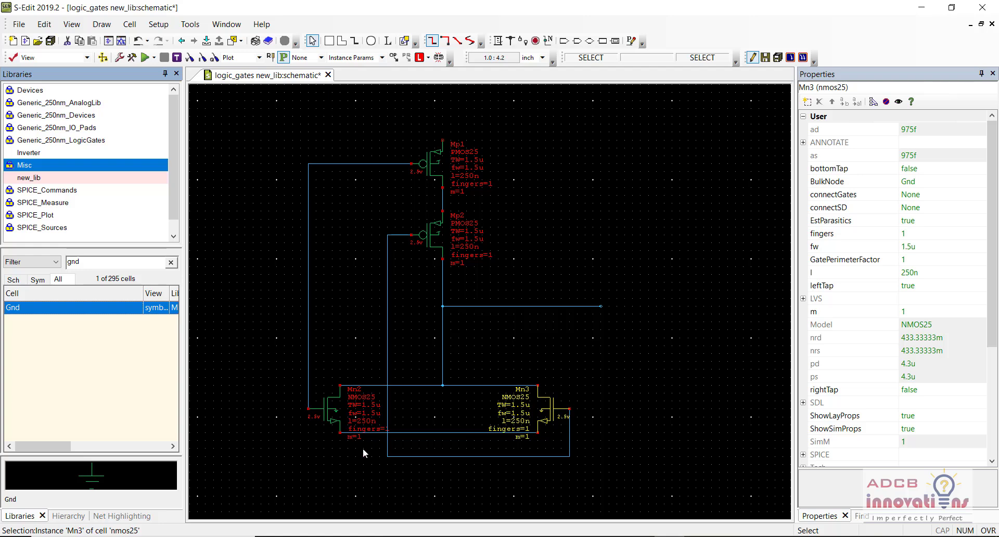
key("i")
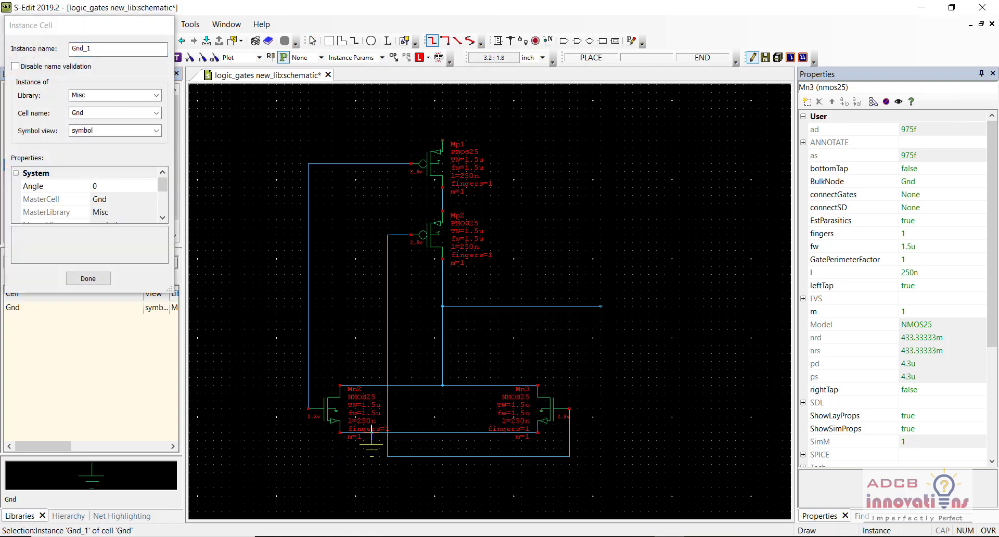
left_click(372, 431)
key("Escape")
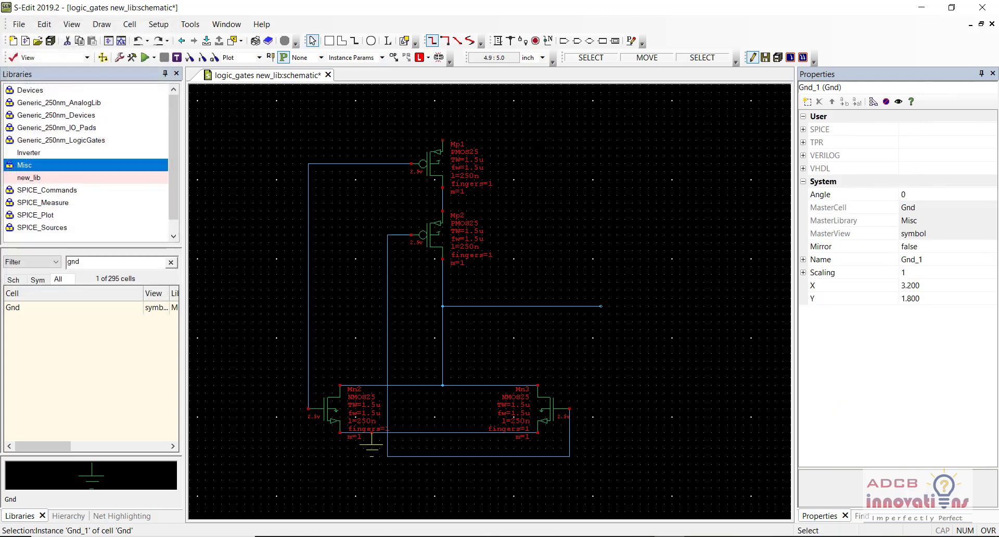
Step: Add an input port named A on the wire connecting the gates of Mp1 and Mn2
left_click(564, 41)
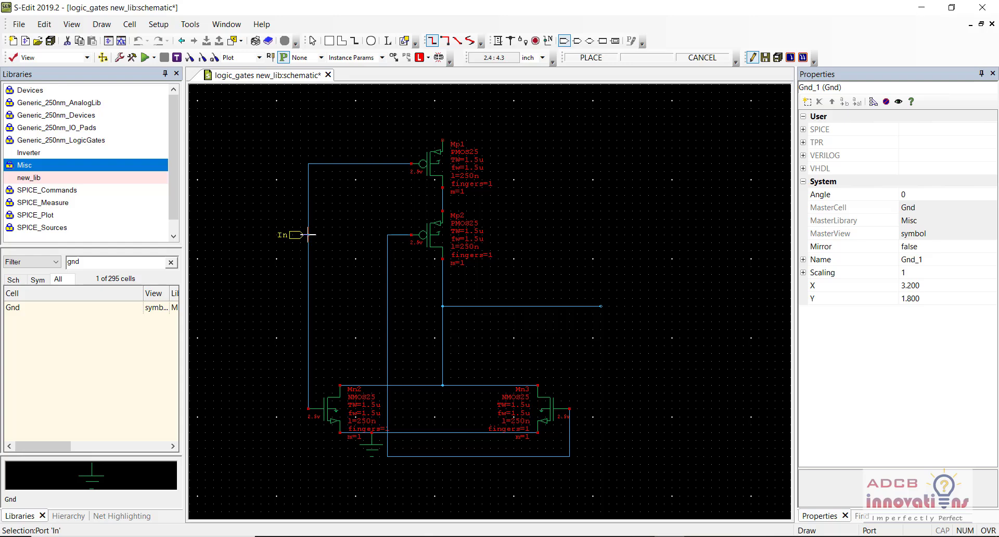
left_click(308, 235)
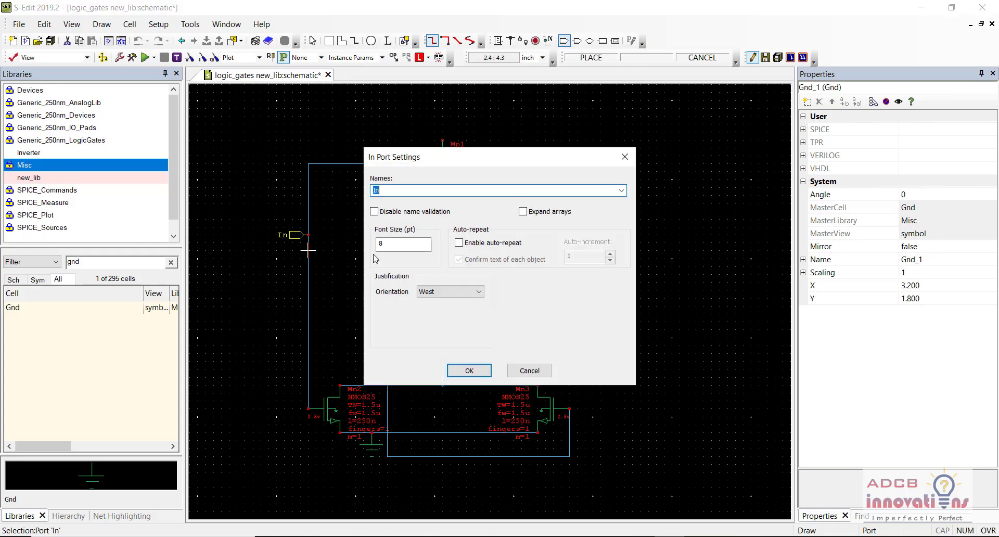
type("A")
key("Return")
right_click(388, 216)
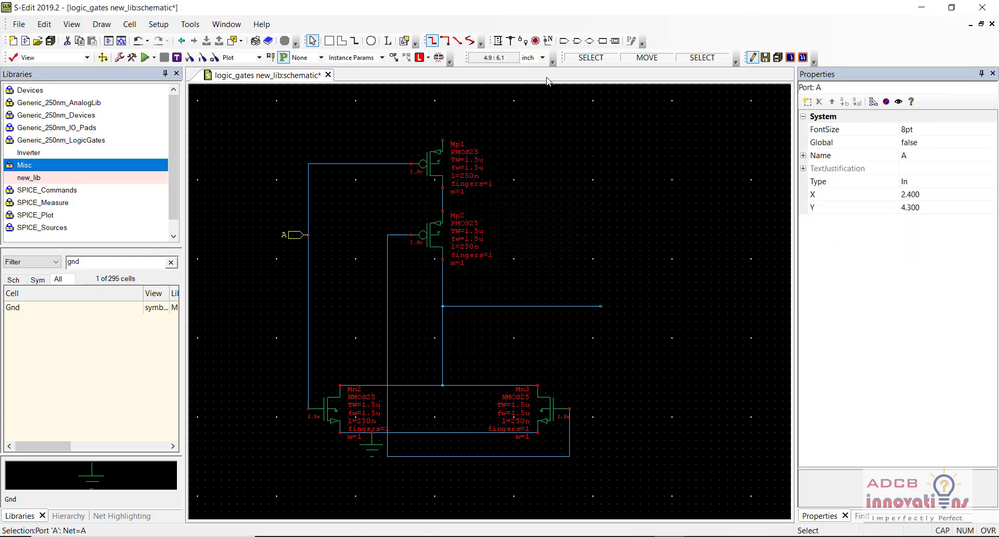
Step: Add an input port named B on the wire connecting the gates of Mp2 and Mn3
left_click(565, 42)
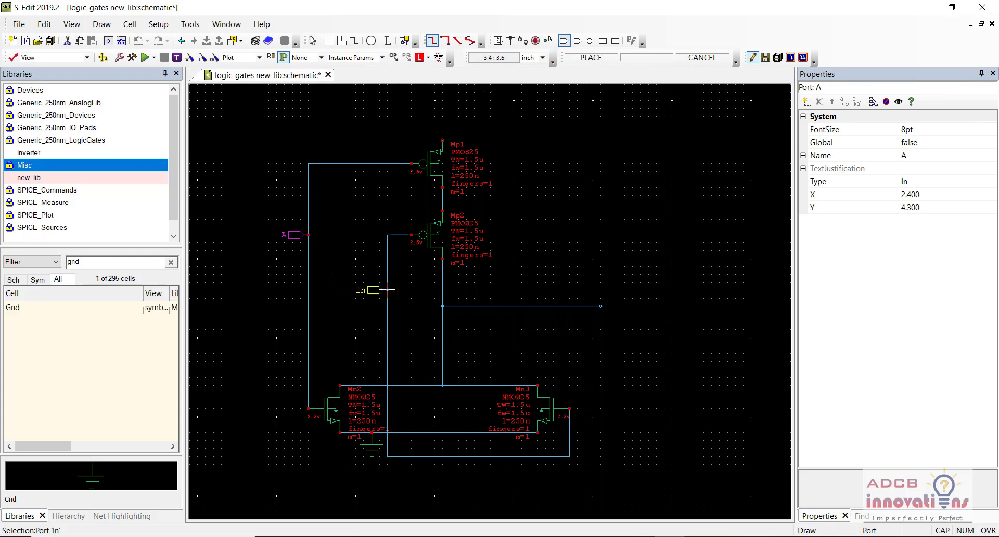
left_click(388, 290)
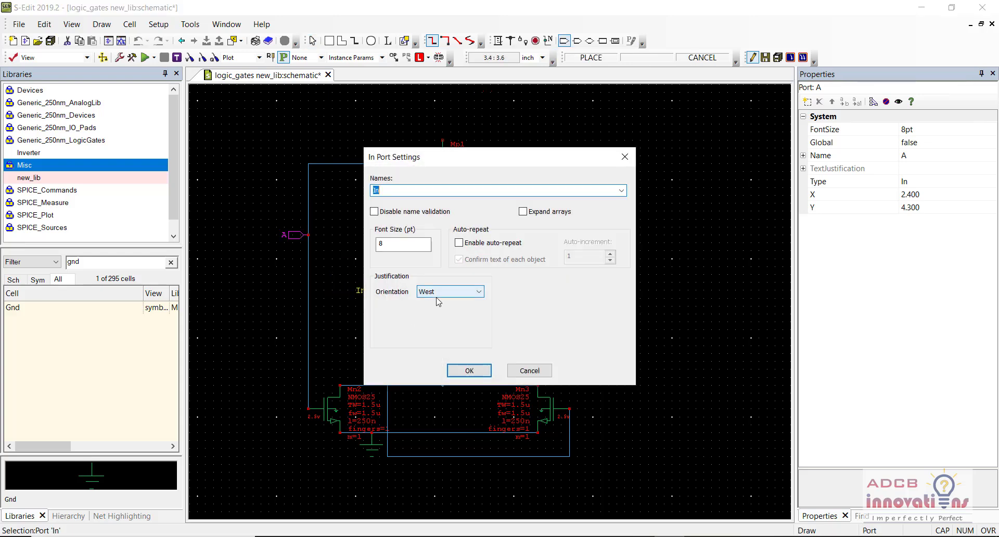
type("b")
key("BackSpace")
type("B")
key("Return")
key("Escape")
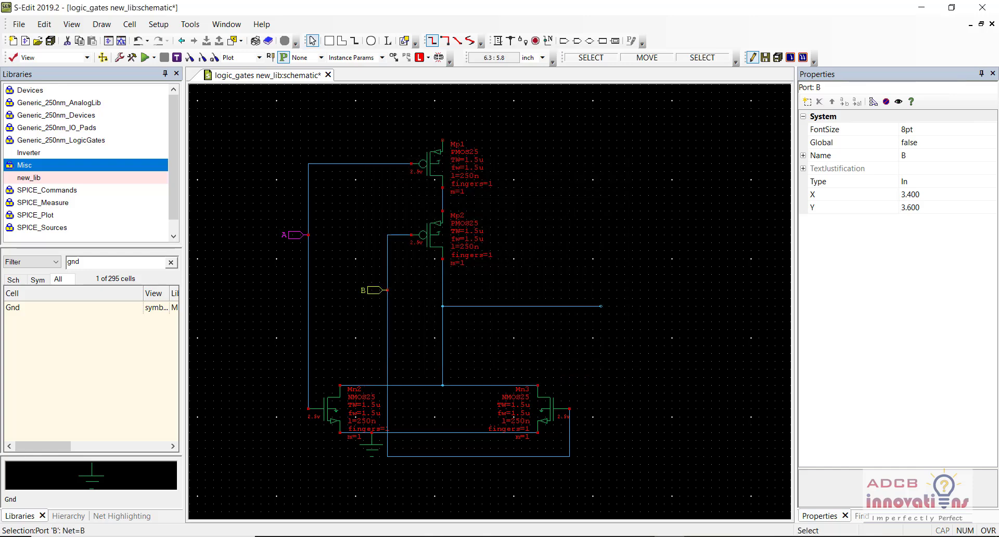
Step: Add an output port named Out at the free end of the horizontal output wire
left_click(577, 44)
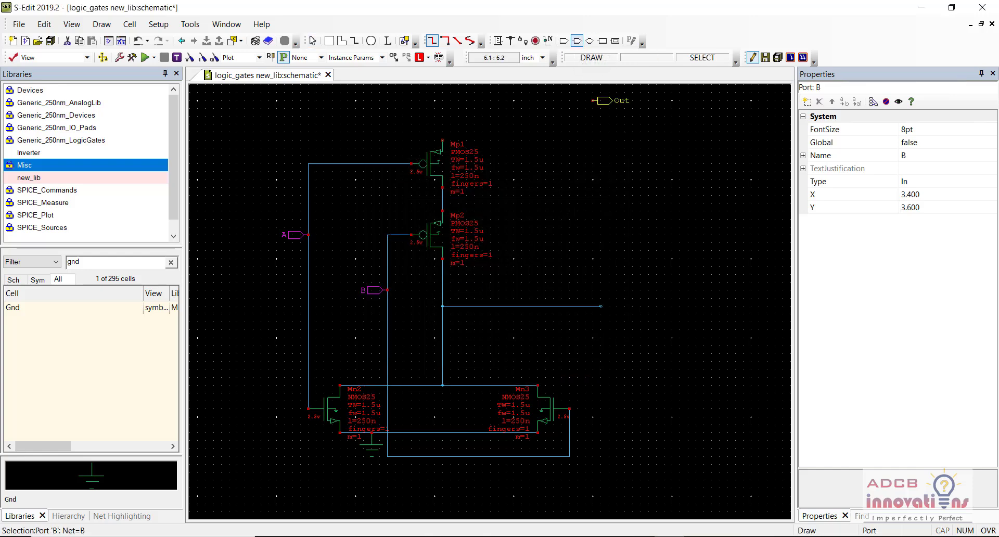
left_click(603, 306)
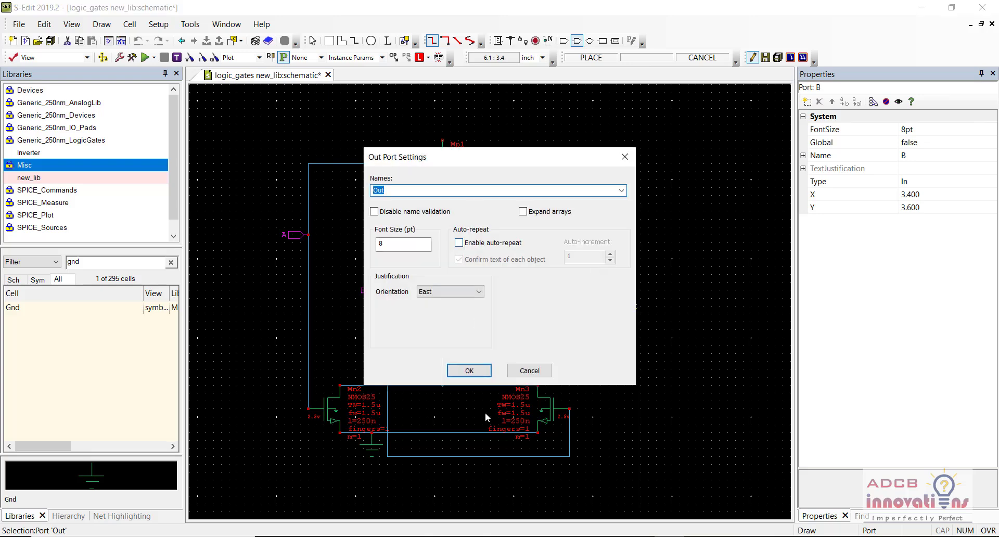
left_click(470, 371)
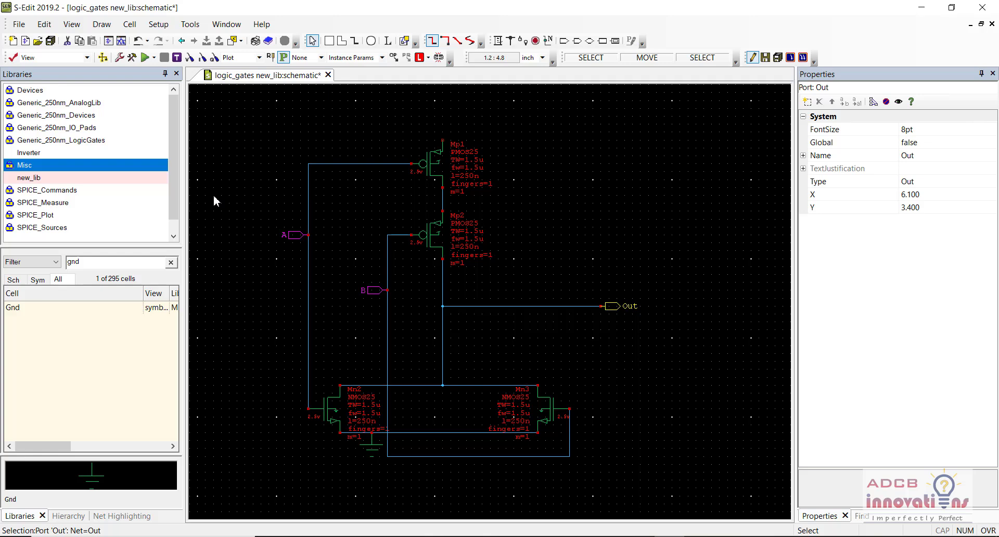
Step: Examine the inverter2 schematic in new_lib for its voltage sources and probes, and return to the logic_gates schematic
left_click(171, 262)
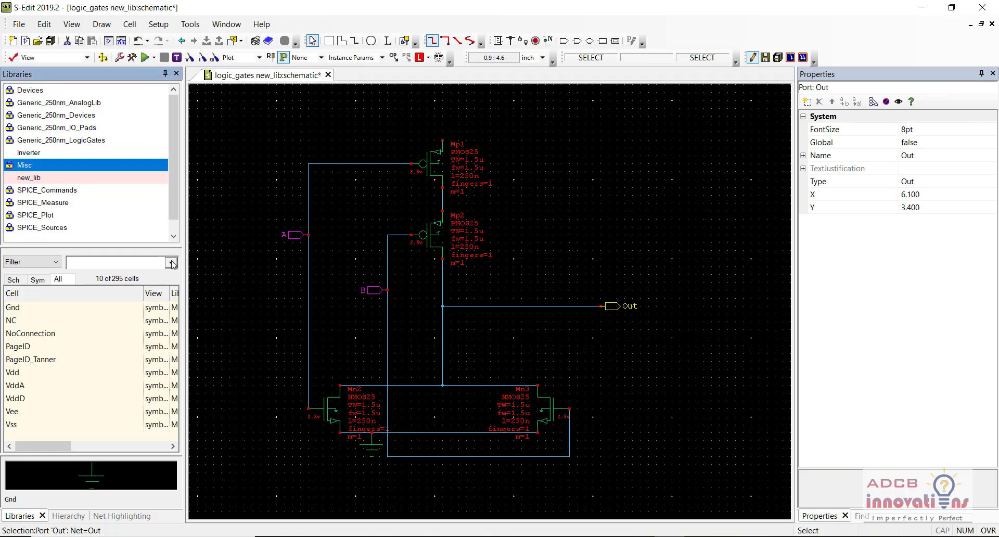
left_click(29, 178)
double_click(48, 322)
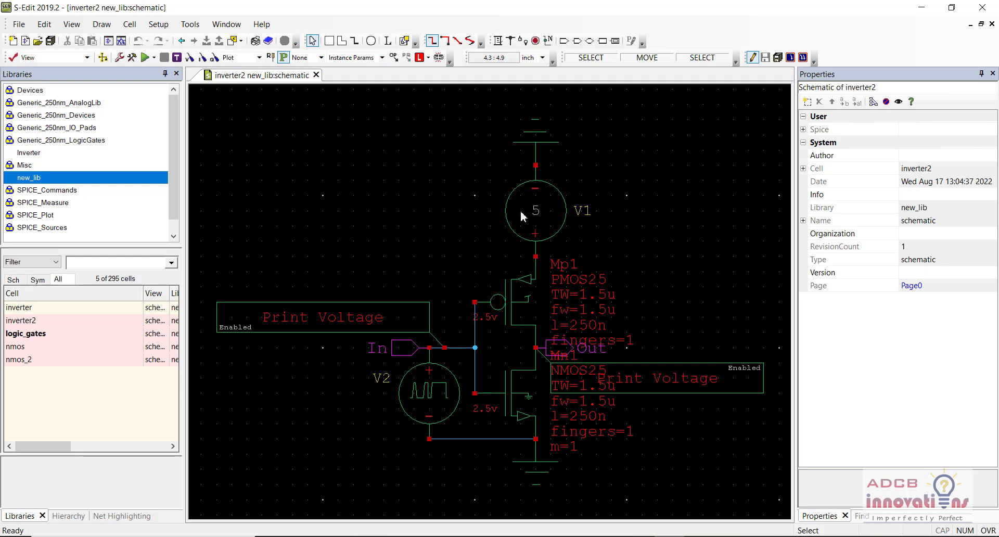
double_click(94, 333)
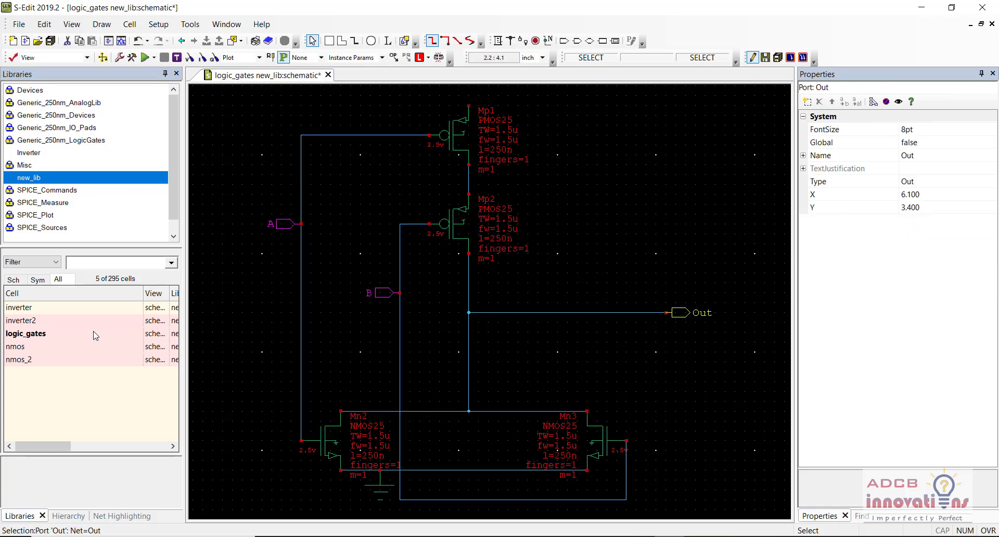
Step: Move input ports A and B to the left, away from their vertical gate wires
left_click(284, 228)
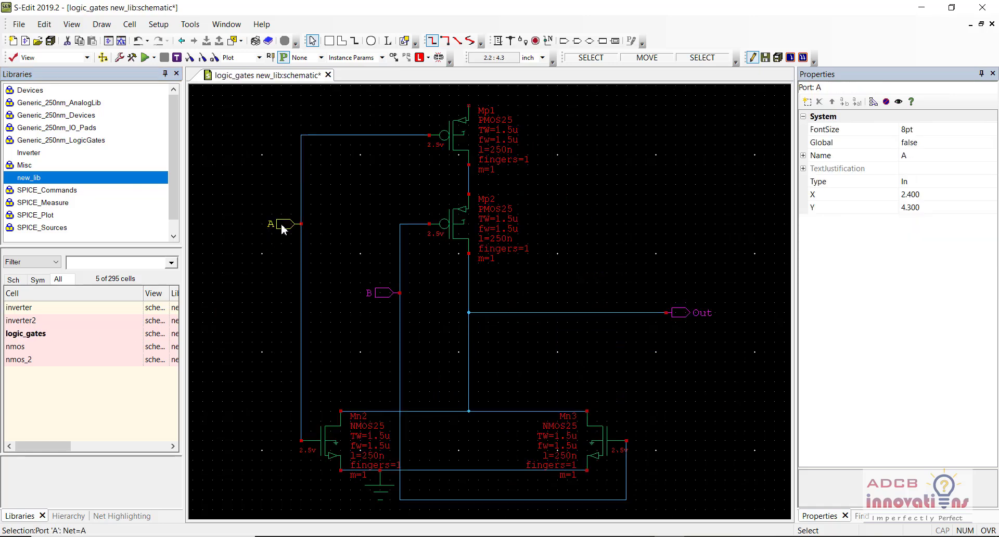
left_click_drag(284, 228, 244, 219)
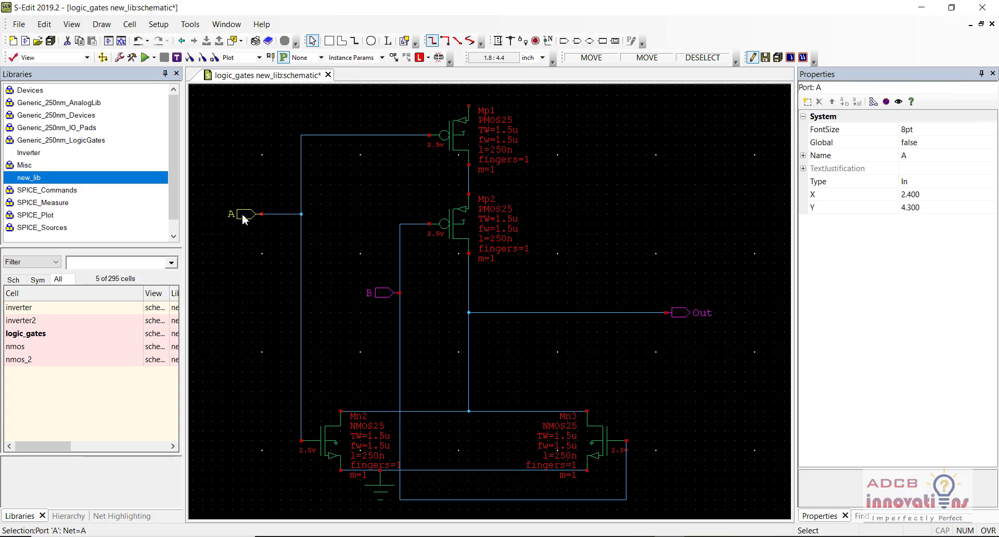
left_click(382, 297)
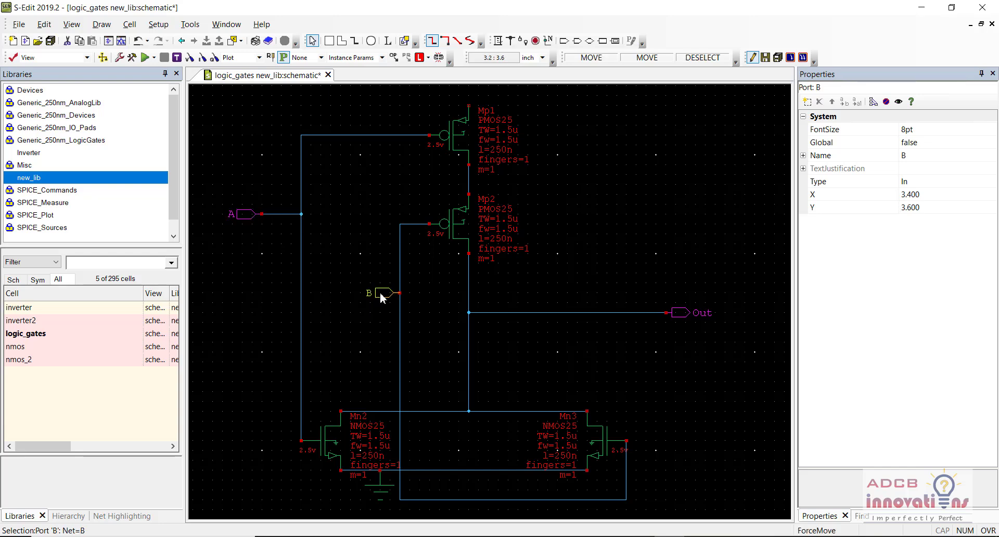
double_click(382, 296)
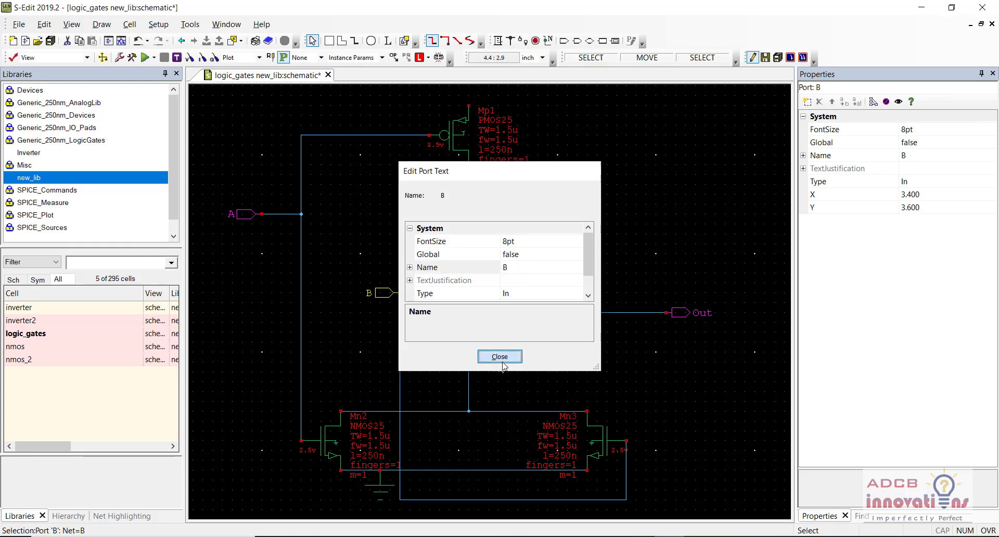
left_click(500, 359)
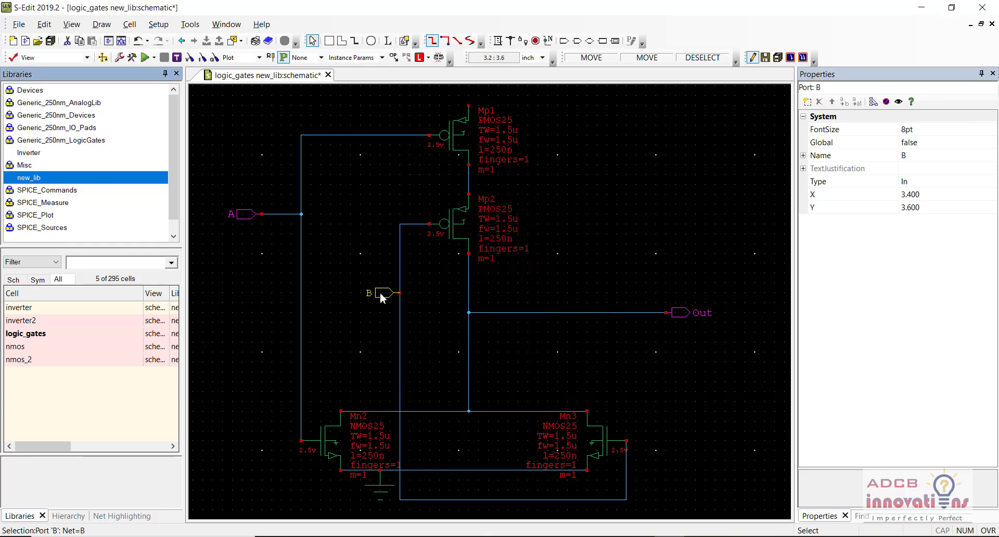
left_click_drag(382, 297, 342, 297)
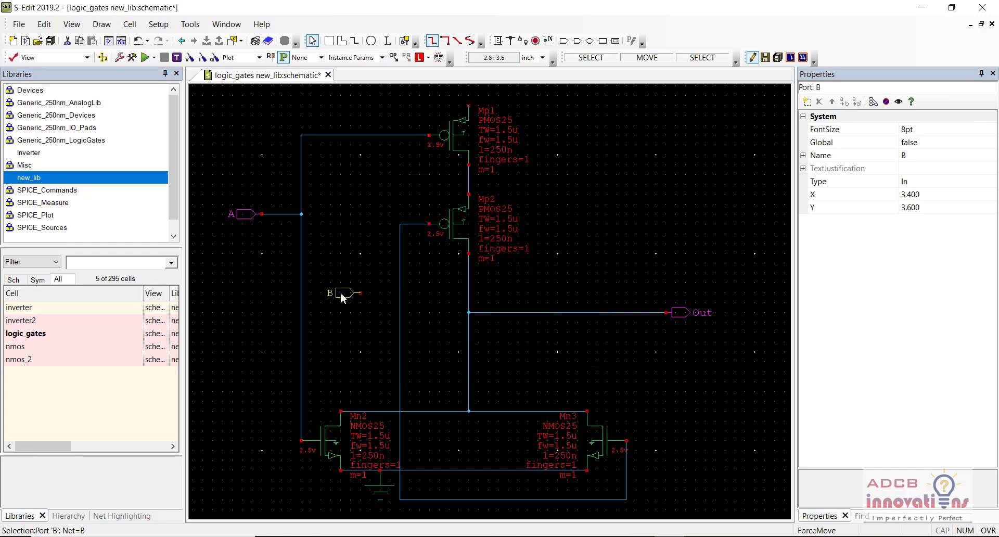
Step: Draw a horizontal wire from port B to the vertical gate wire of Mp2
left_click(497, 41)
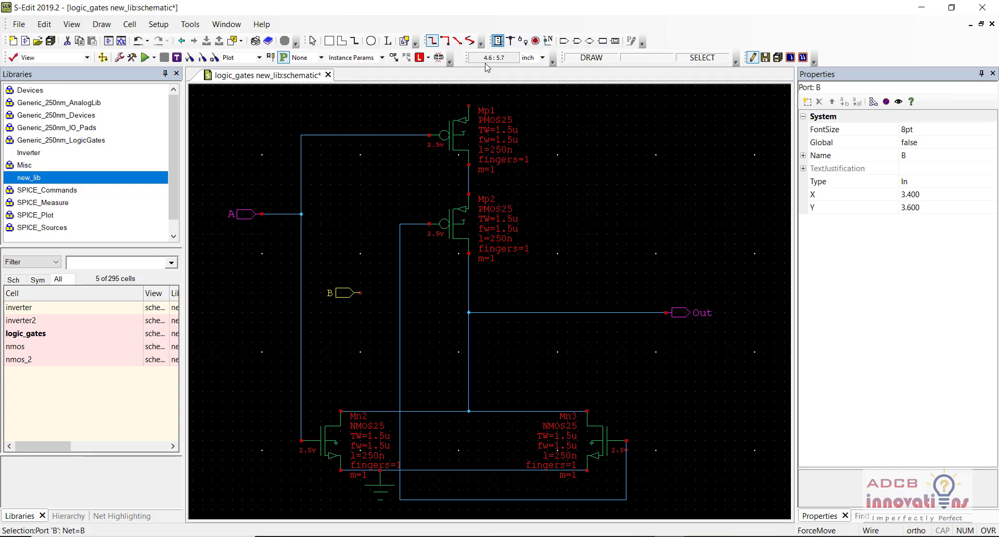
left_click(360, 292)
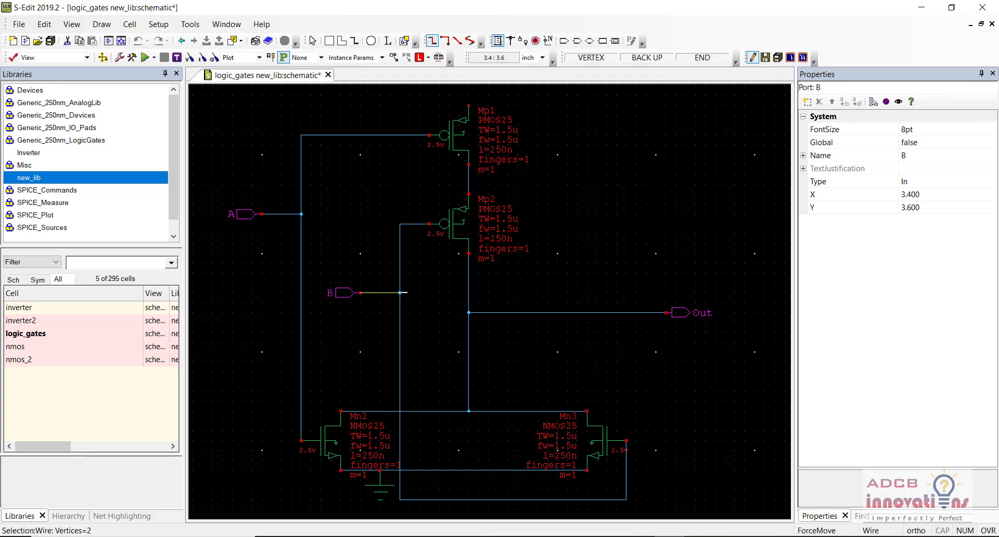
left_click(400, 293)
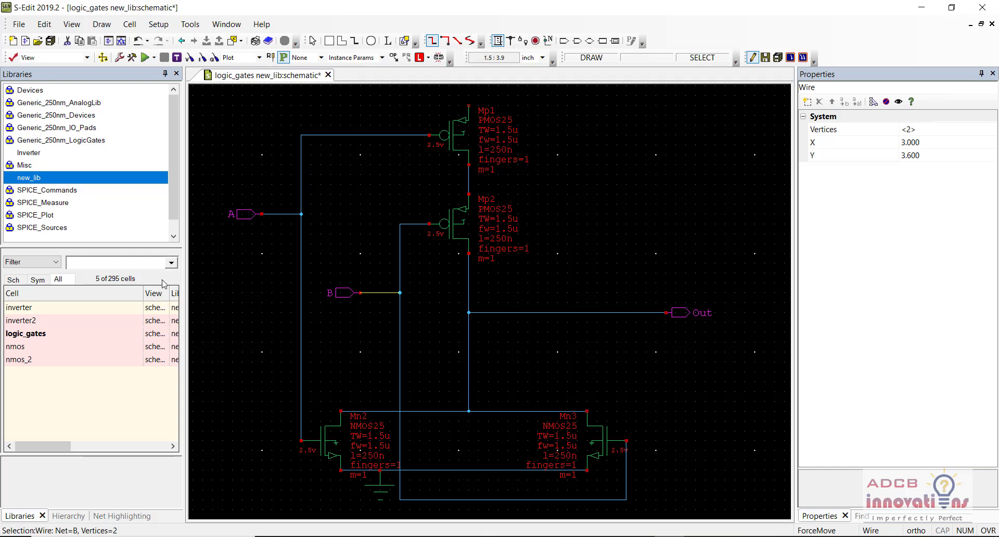
Step: Place two vbit sources from the SPICE_Sources library, with positive terminals on the wires of input ports A and B
left_click(105, 266)
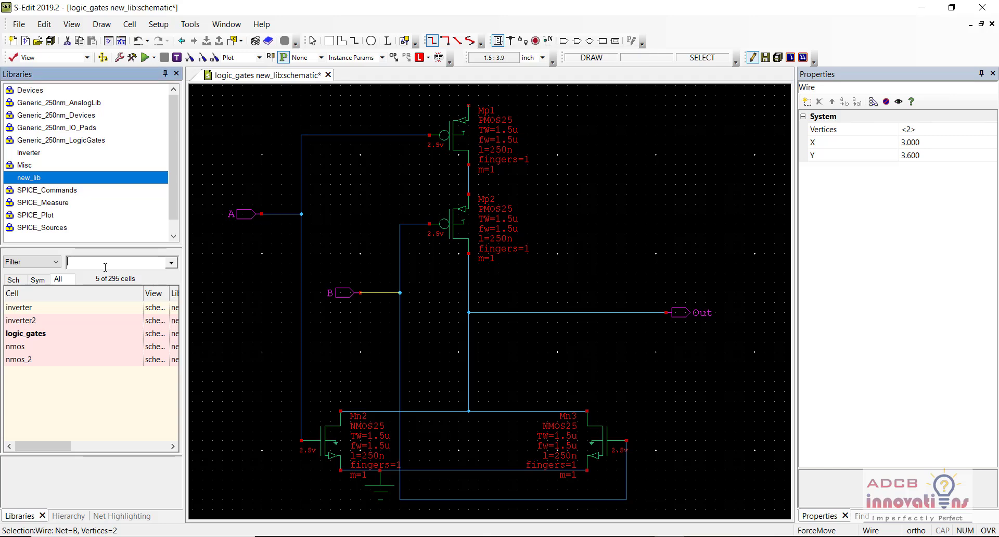
left_click(71, 227, "ctrl")
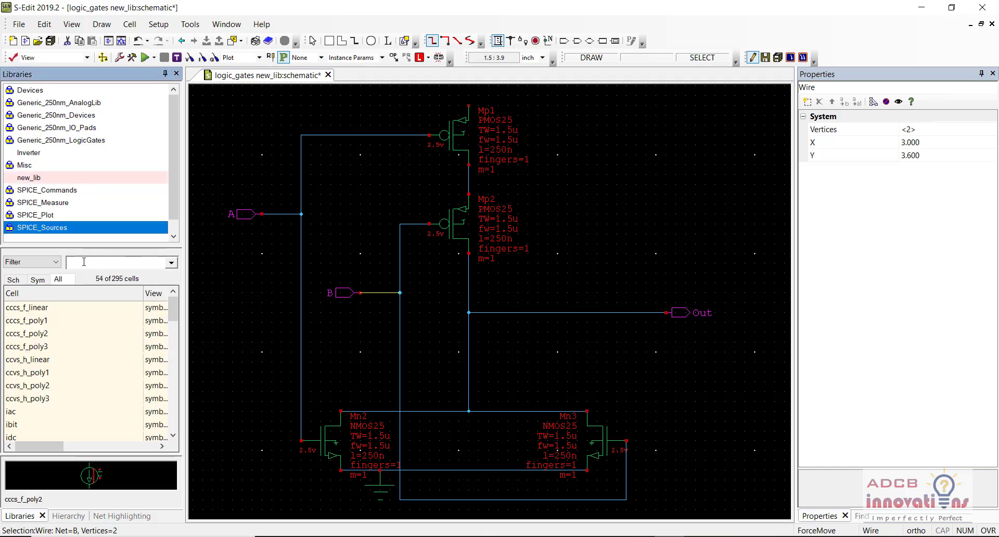
left_click(84, 262)
type("vbit")
left_click(59, 311)
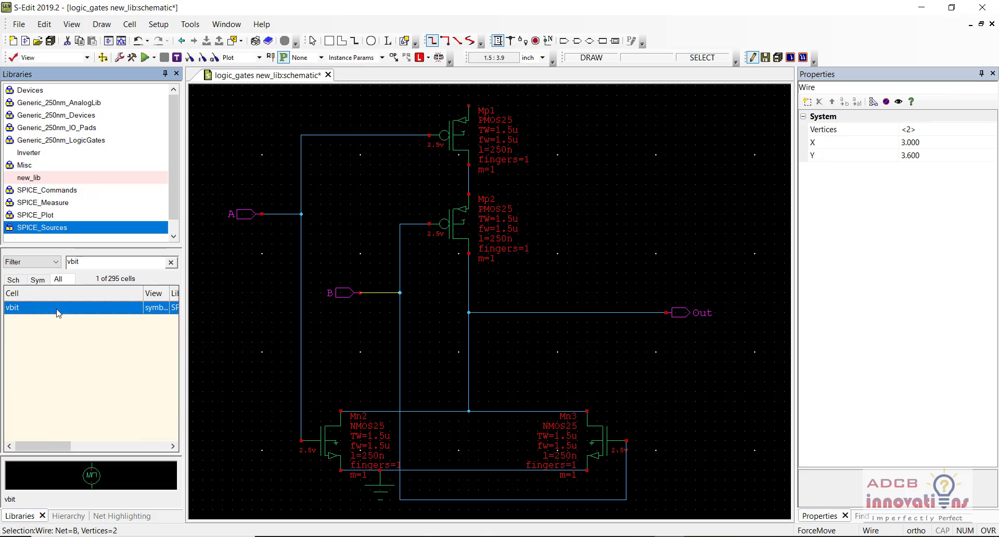
right_click(58, 311)
left_click(110, 122)
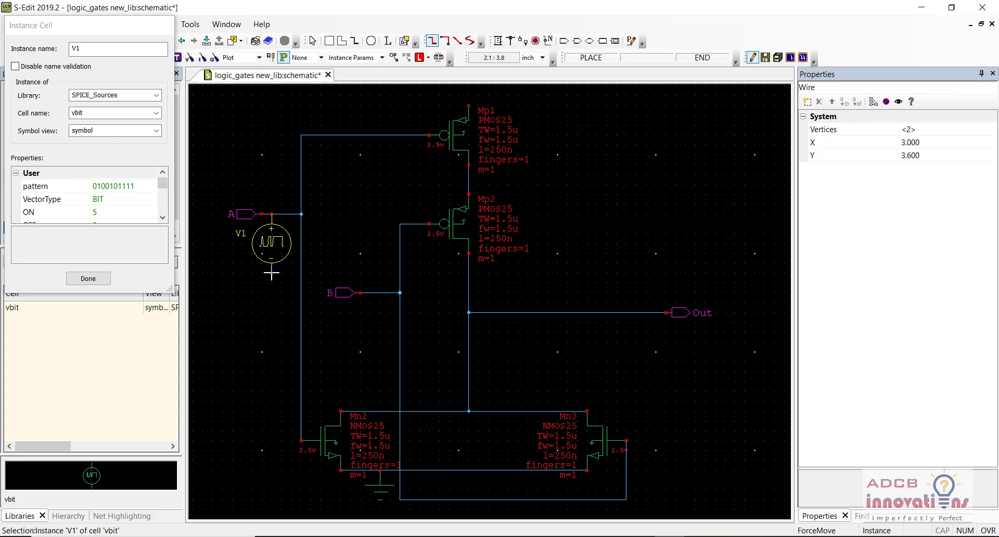
left_click(271, 271)
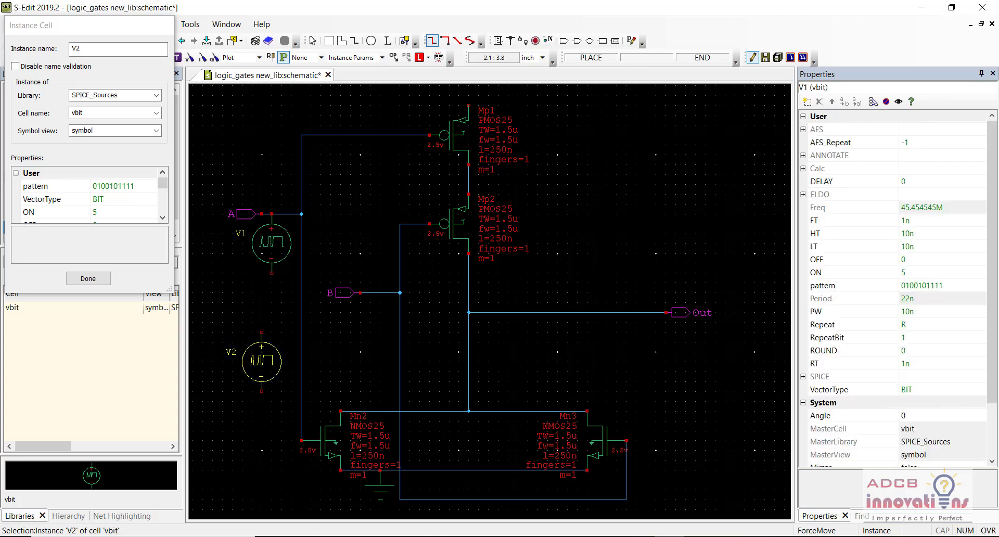
left_click(370, 351)
key("Escape")
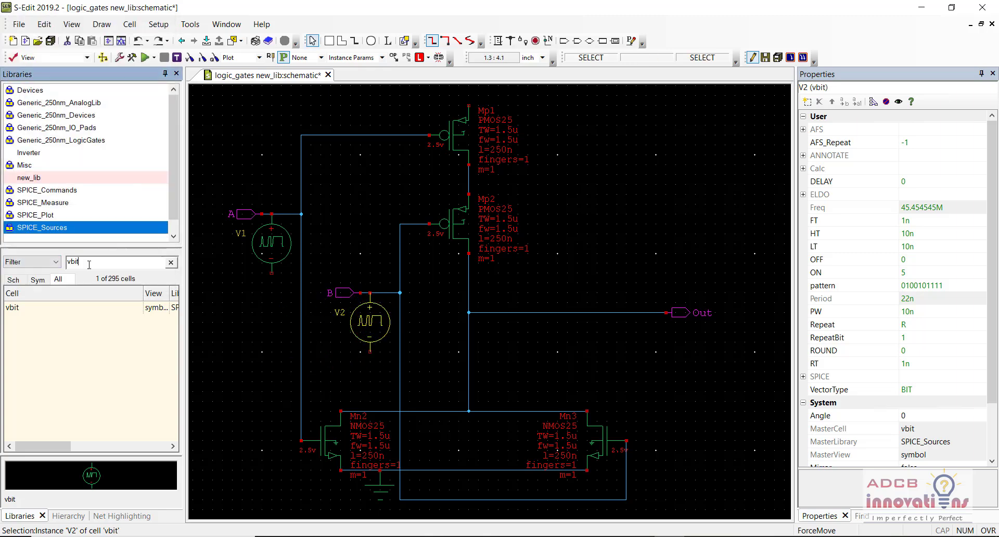
Step: Place Gnd symbols from the Misc library on the negative terminals of the vbit sources at ports A and B
left_click(65, 204)
left_click(64, 165)
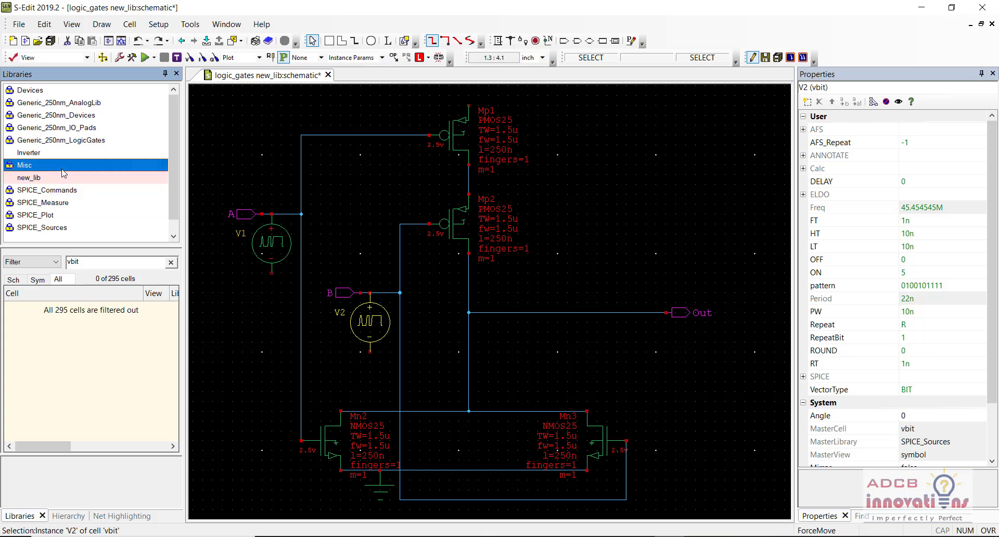
double_click(90, 262)
key("BackSpace")
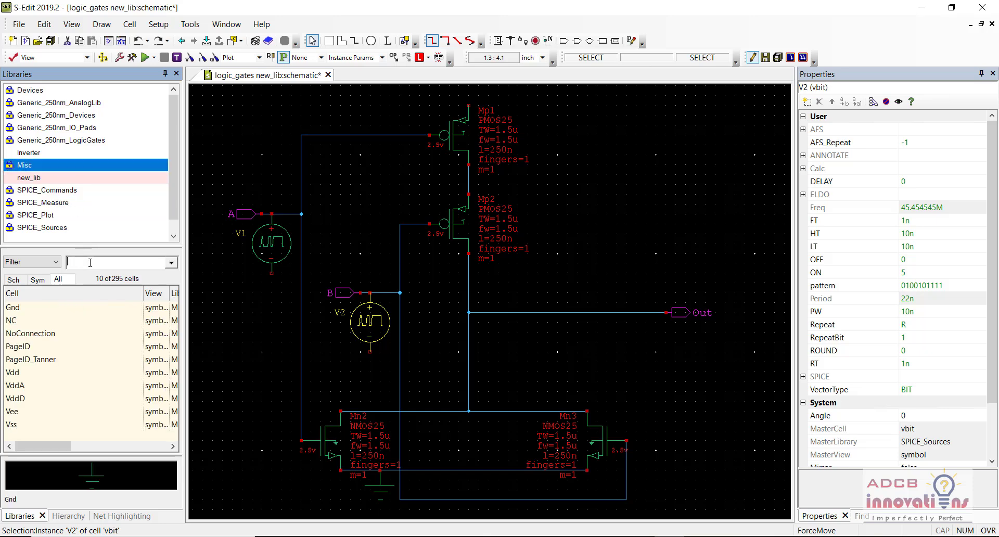
right_click(67, 306)
left_click(99, 116)
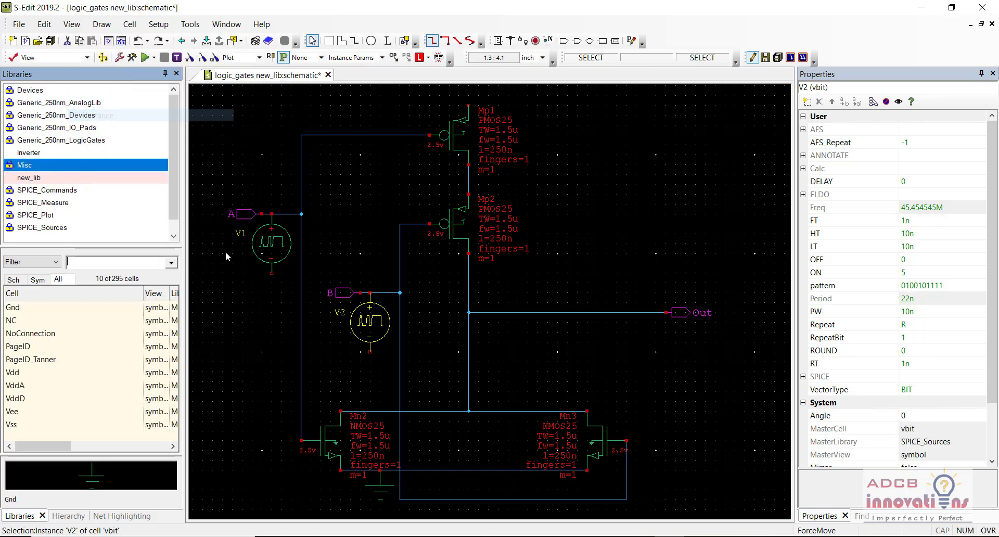
left_click(271, 271)
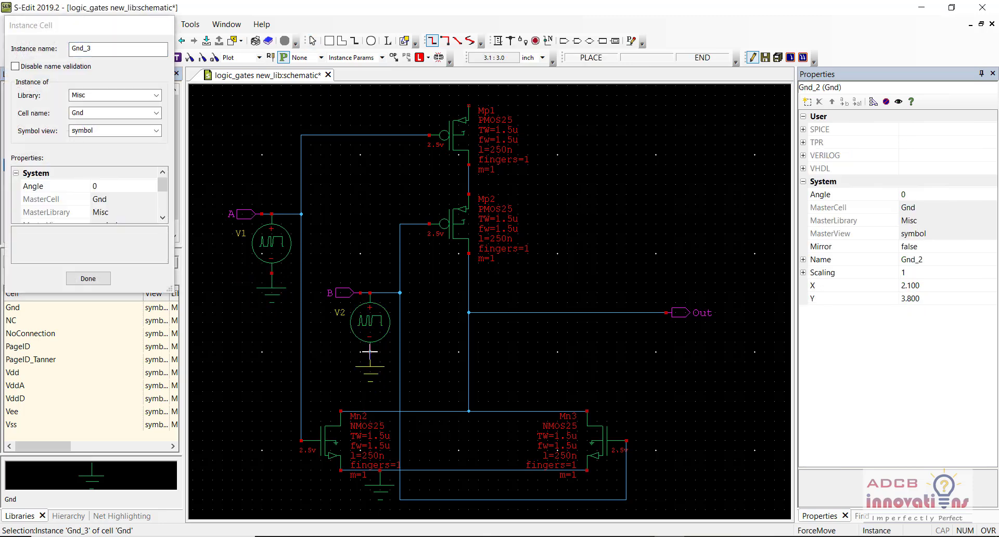
left_click(370, 352)
key("Escape")
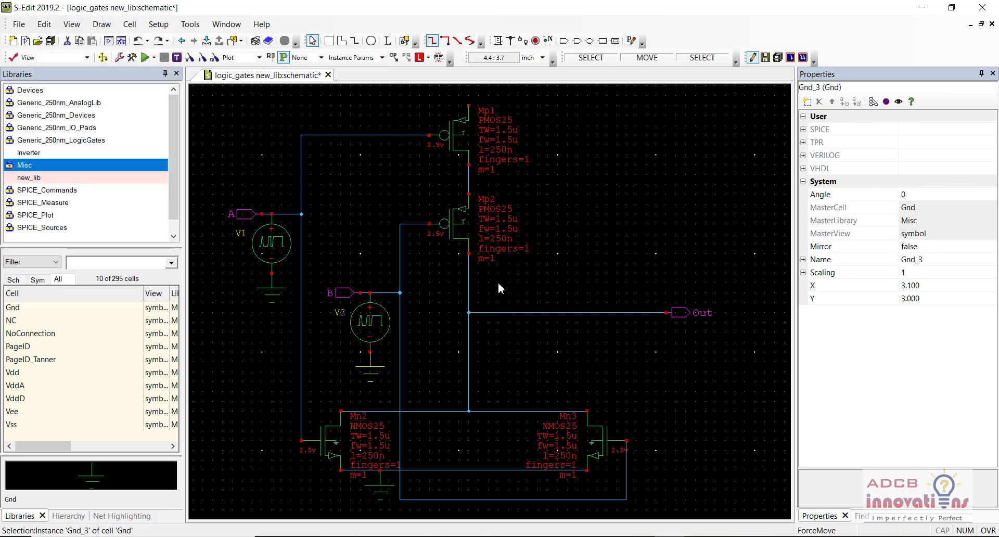
left_click(636, 264)
Step: Place a vdc source from SPICE_Sources above Mp1, rotated 180 degrees so its positive terminal meets the transistor's upper terminal
scroll(636, 265, "up", 3)
scroll(636, 266, "down", 3)
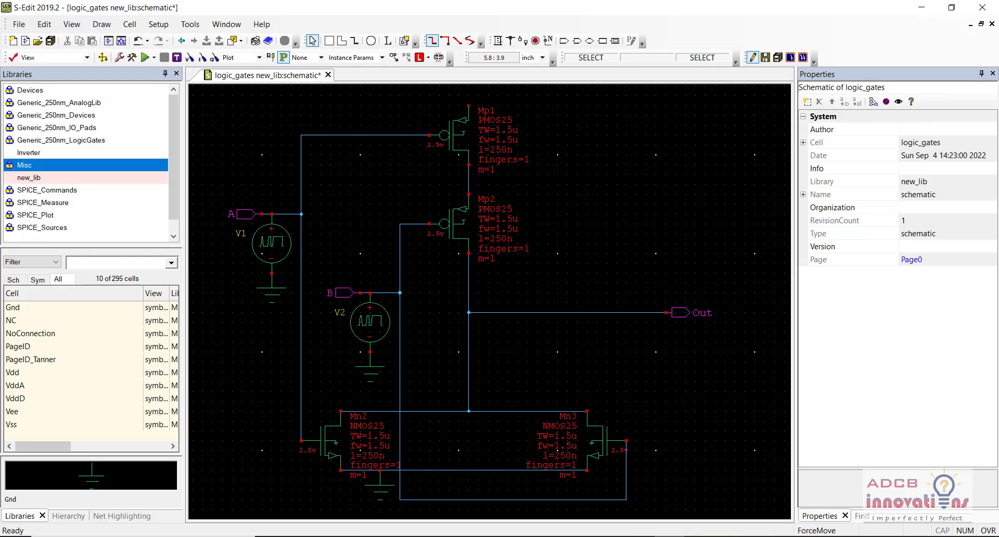
scroll(636, 265, "up", 3)
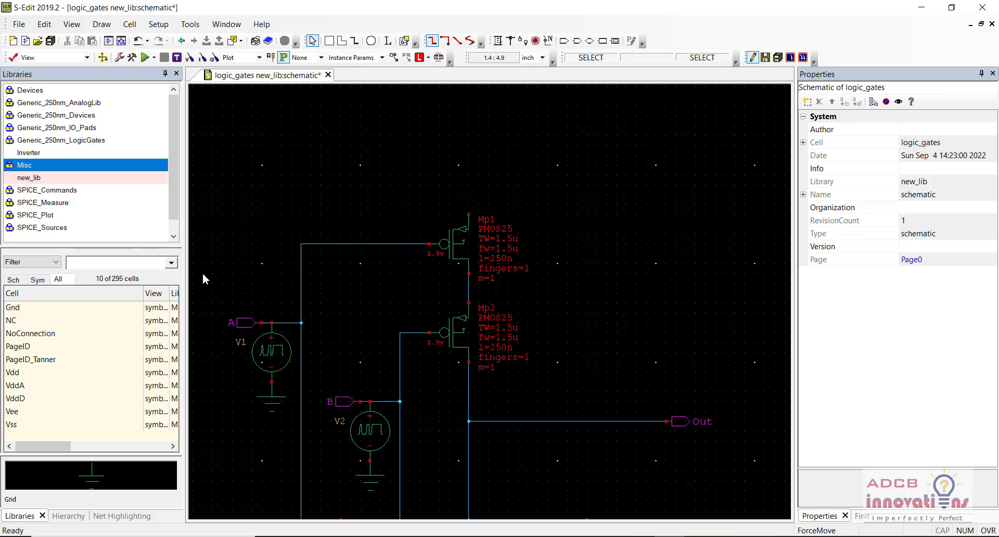
left_click(104, 261)
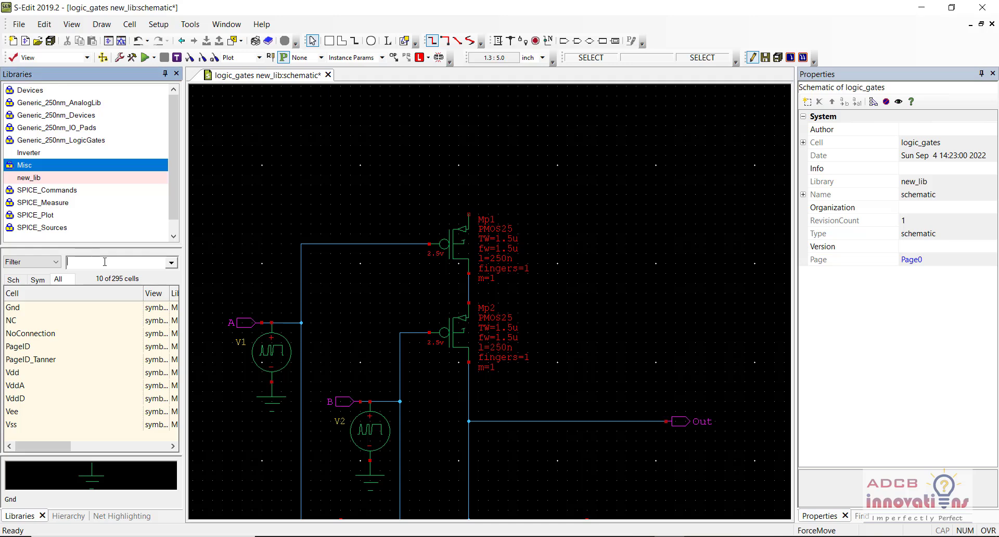
type("vdc")
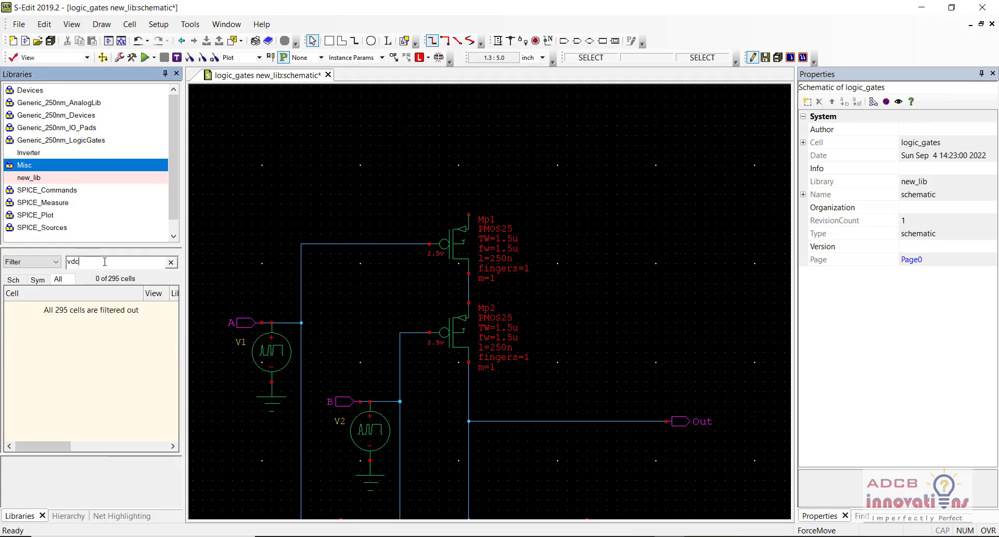
key("BackSpace")
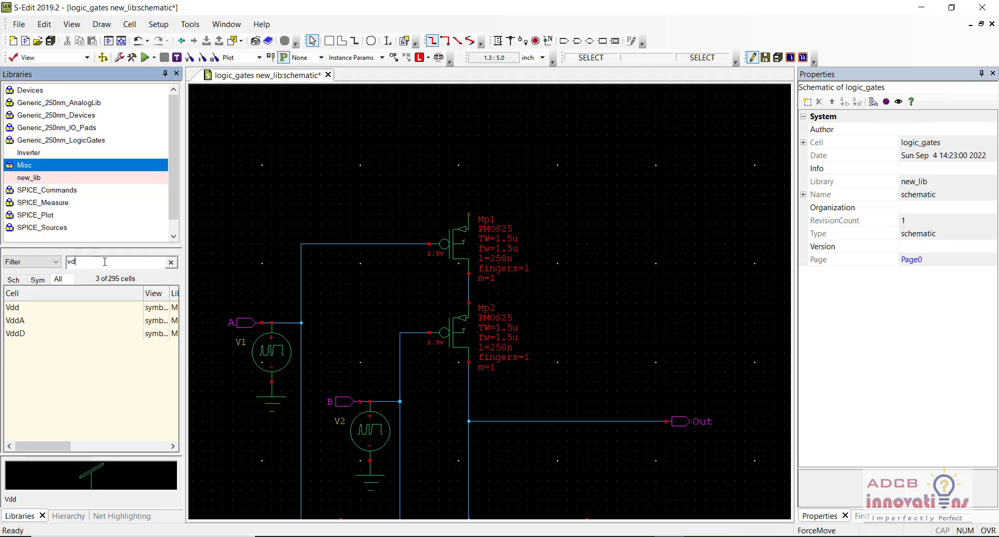
left_click(77, 228)
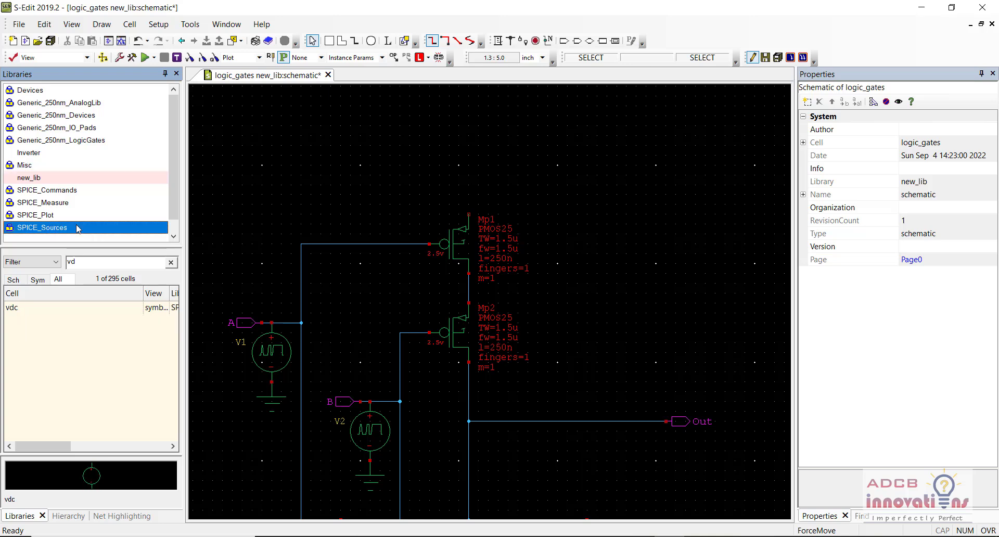
right_click(63, 308)
left_click(99, 119)
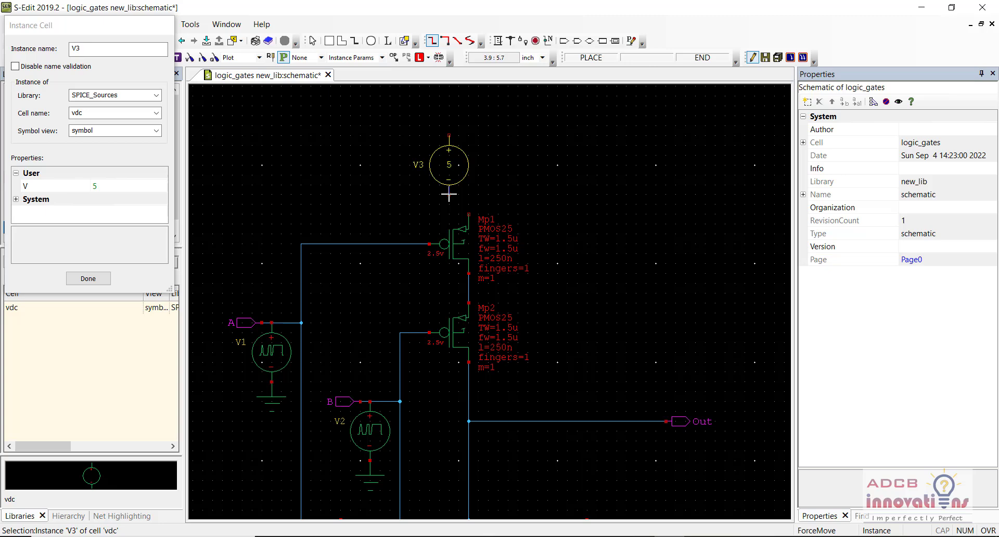
key("r")
key("r")
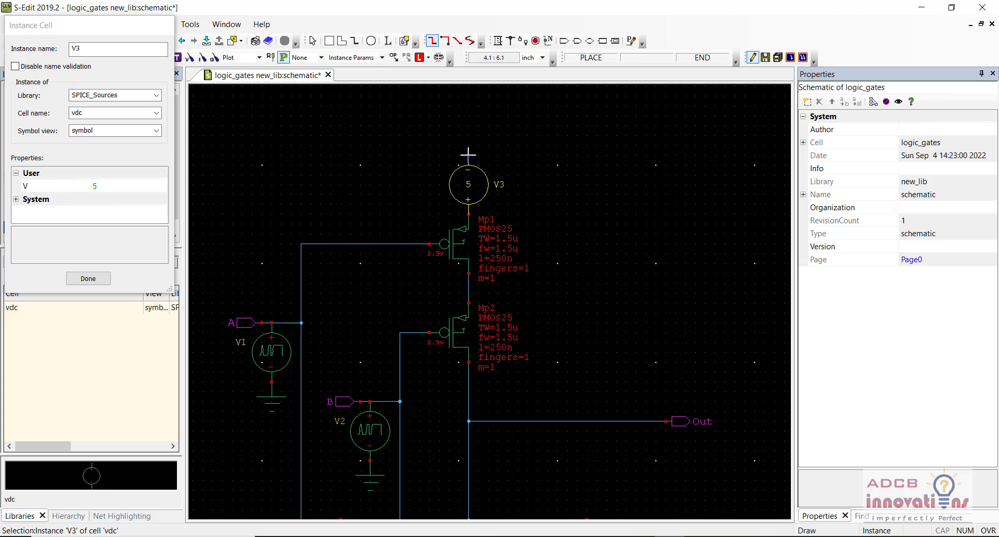
left_click(468, 155)
key("Escape")
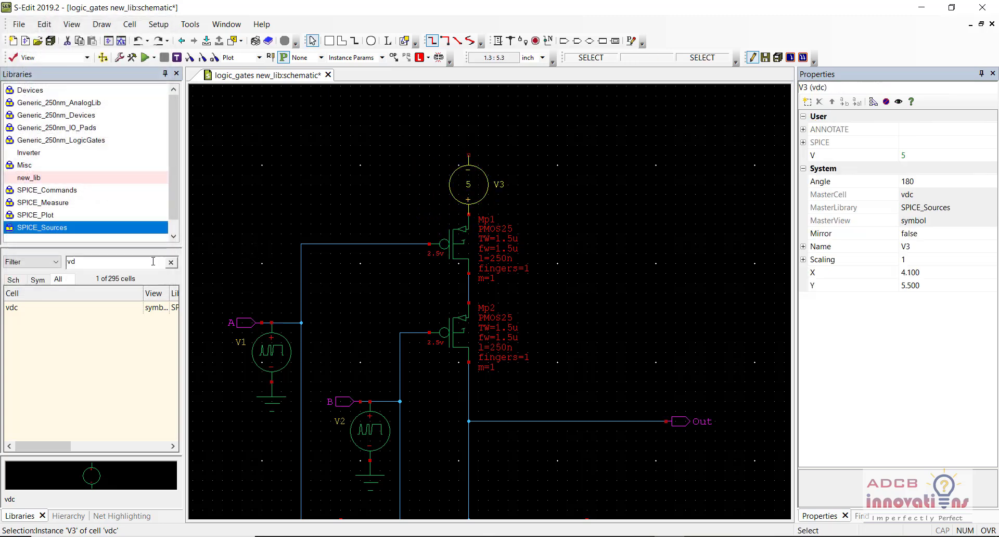
Step: Place a Gnd symbol from the Misc library, rotated 180 degrees, on the negative terminal of the vdc source
left_click(145, 263)
key("BackSpace")
key("BackSpace")
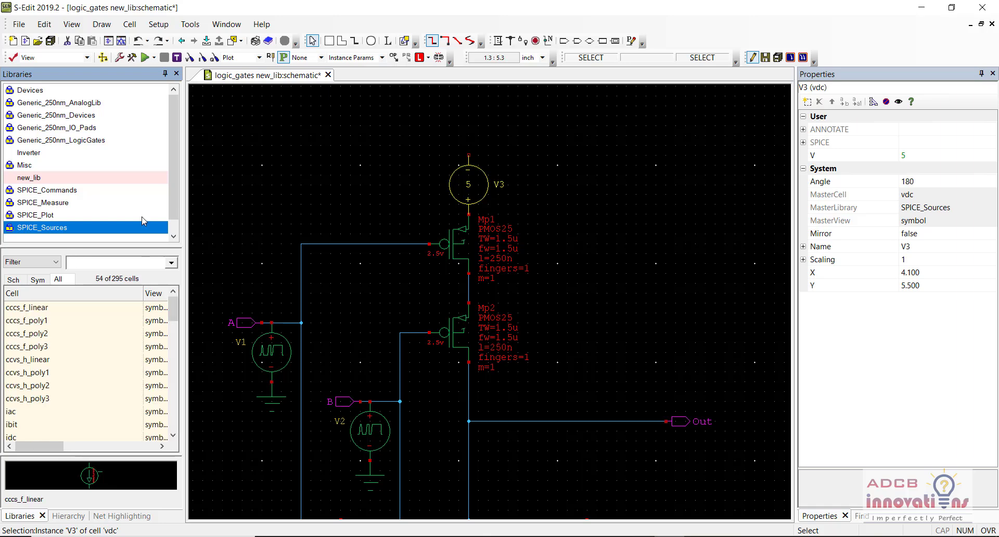
left_click(104, 166)
left_click(54, 308)
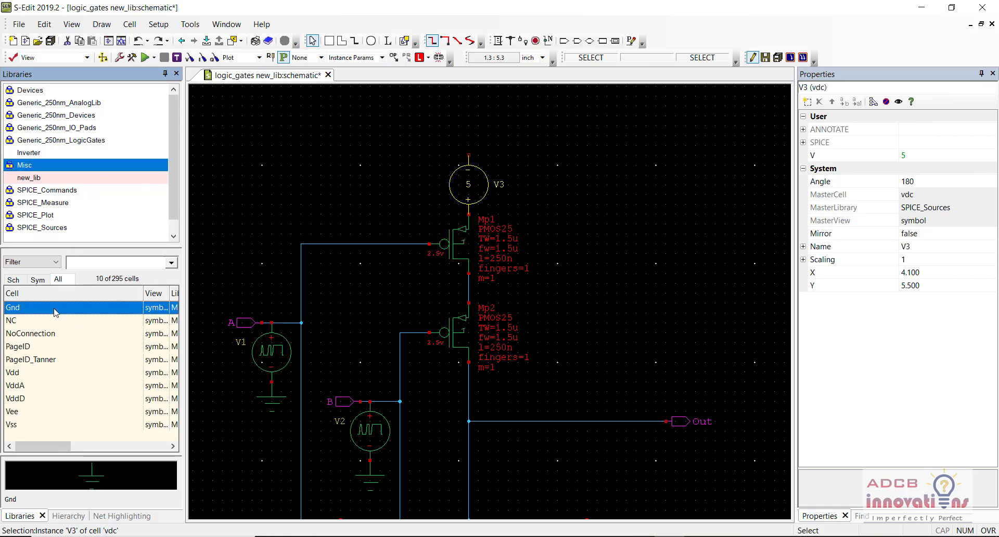
right_click(55, 308)
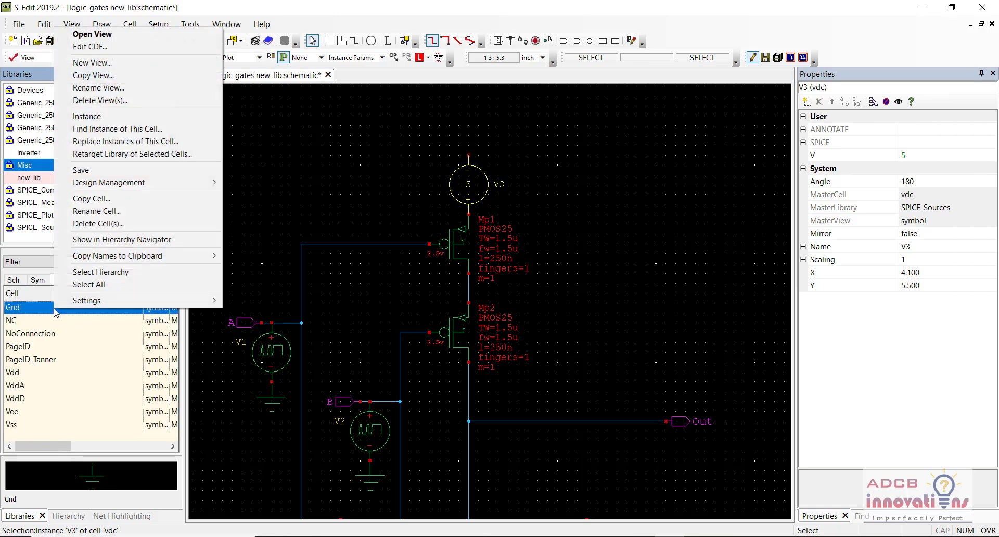
left_click(99, 121)
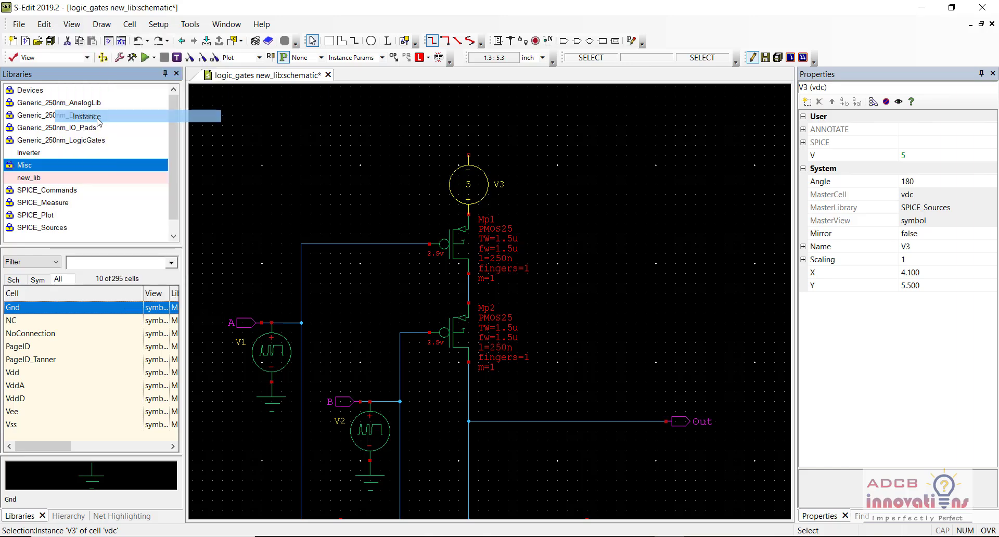
key("r")
key("r")
left_click(468, 155)
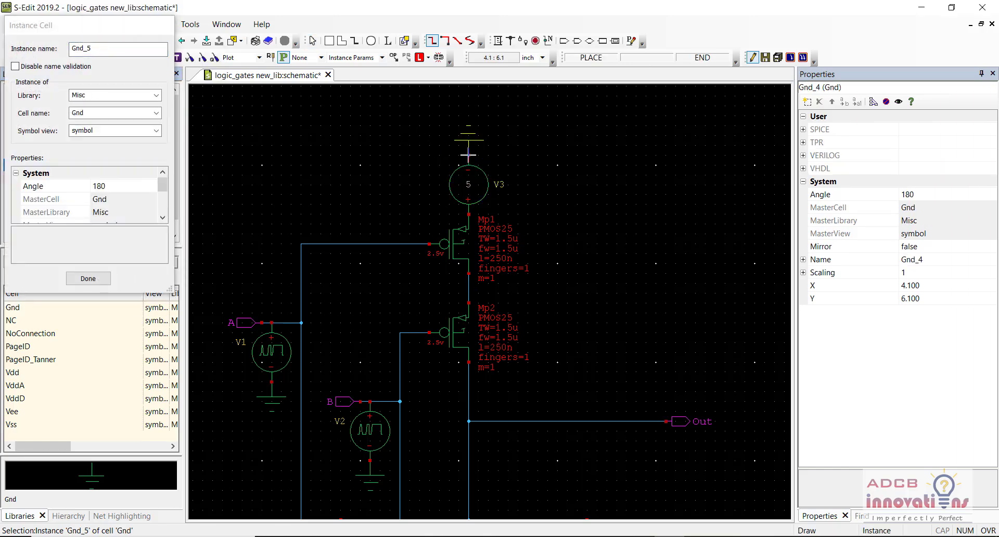
key("Escape")
Step: Place a V_VoltagePrint probe from the SPICE_Plot library, rotated 180 degrees, on the junction of port A's wire
scroll(548, 177, "down", 3)
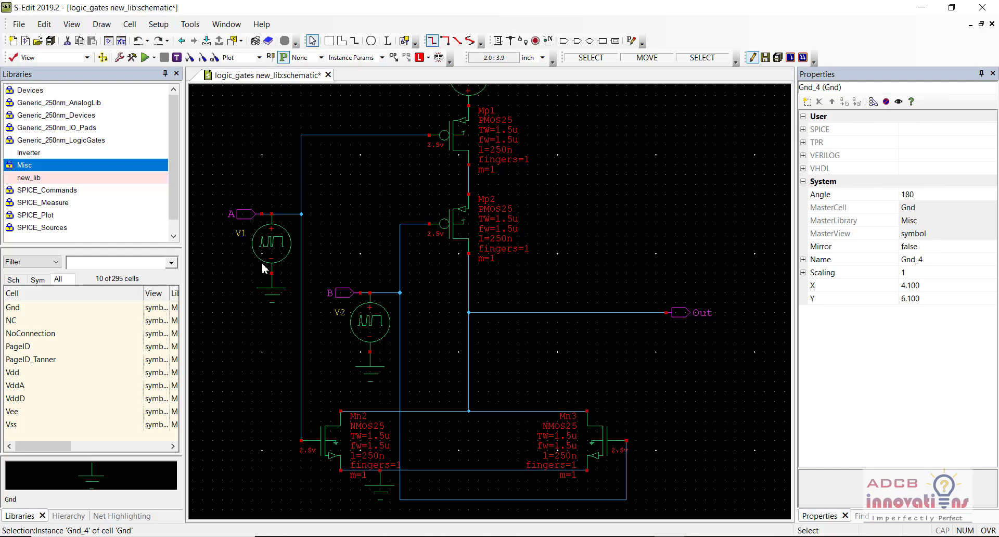
left_click(70, 215)
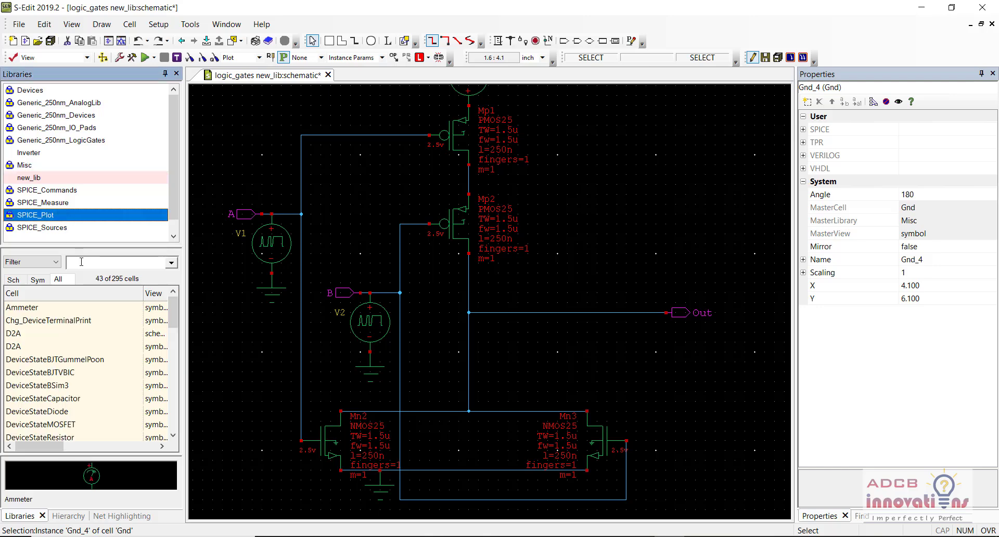
type("v")
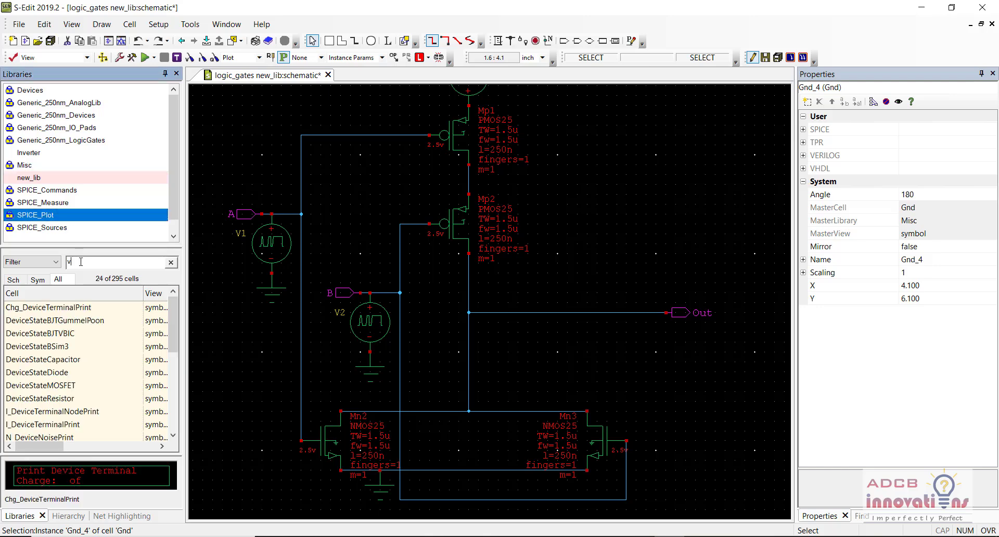
left_click(96, 334)
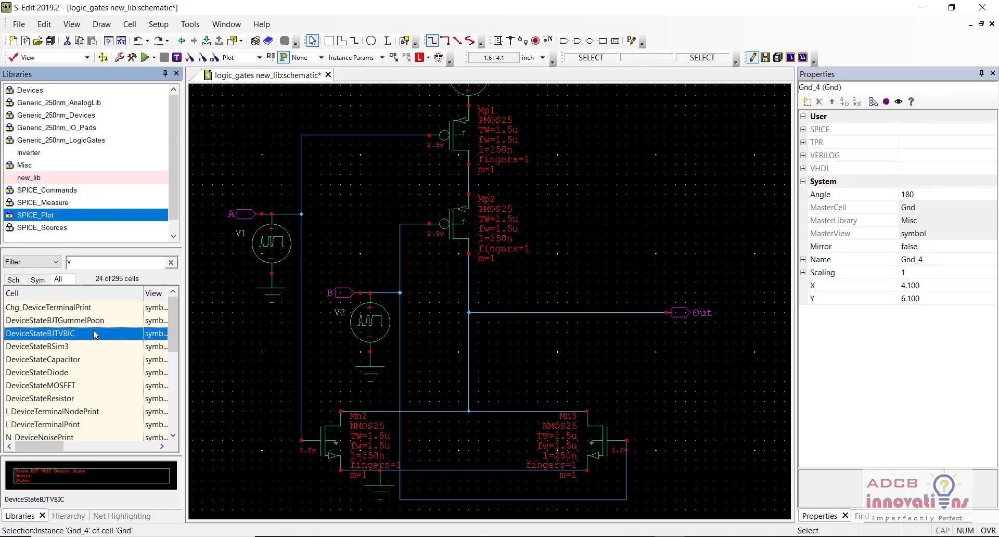
scroll(173, 352, "down", 1)
scroll(173, 352, "down", 4)
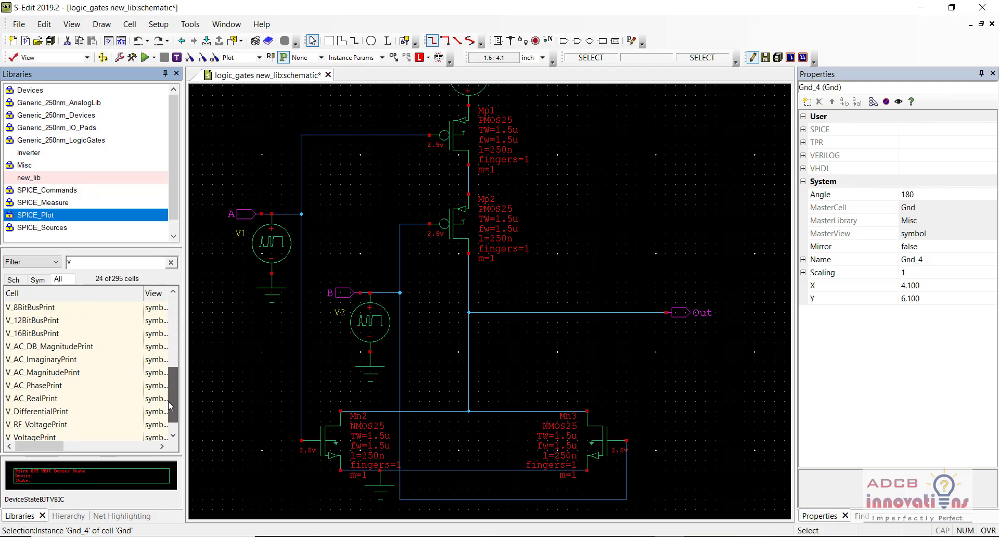
left_click(93, 426)
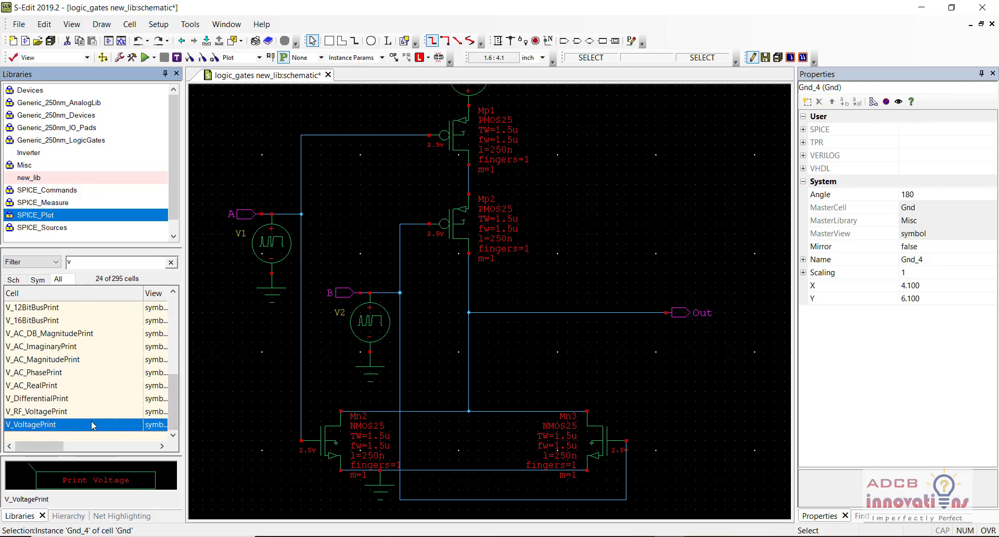
right_click(93, 424)
left_click(134, 229)
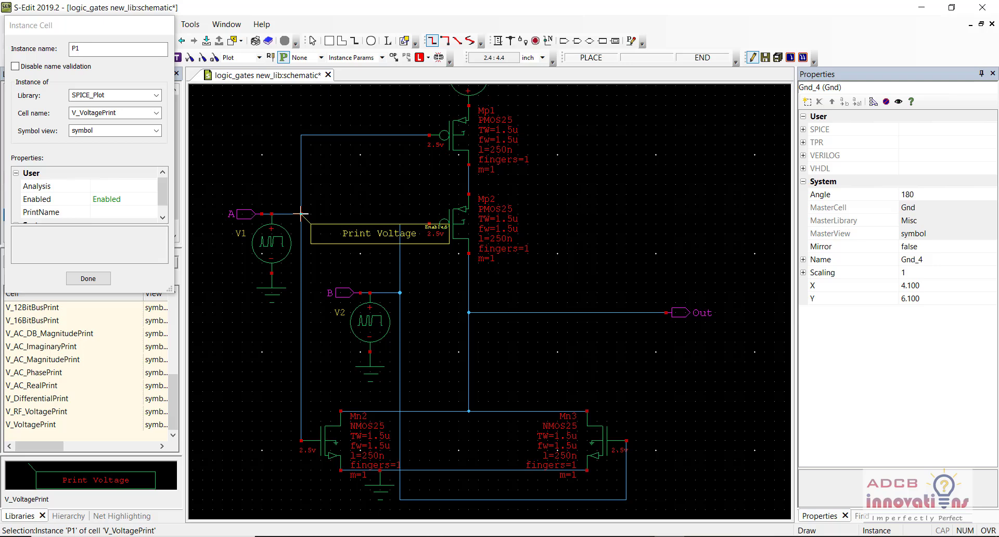
key("r")
key("r")
left_click(300, 213)
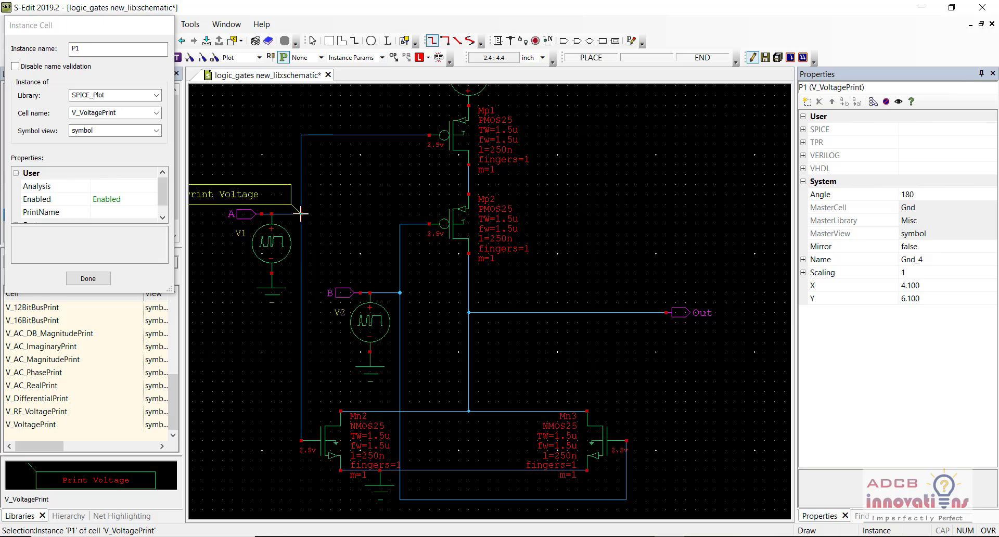
Step: Place another V_VoltagePrint probe at a 270-degree angle on the junction of port B's wire
key("r")
key("r")
key("r")
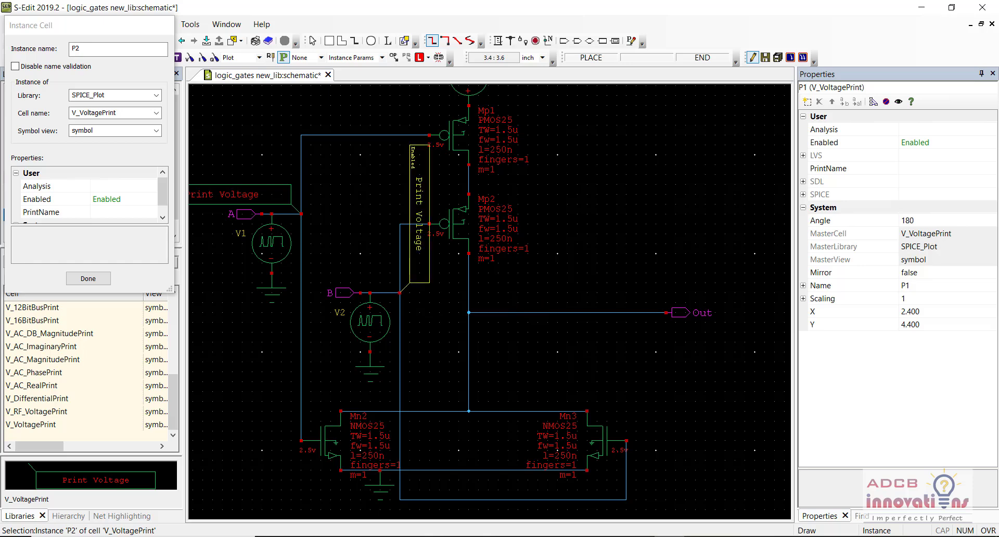
left_click(399, 293)
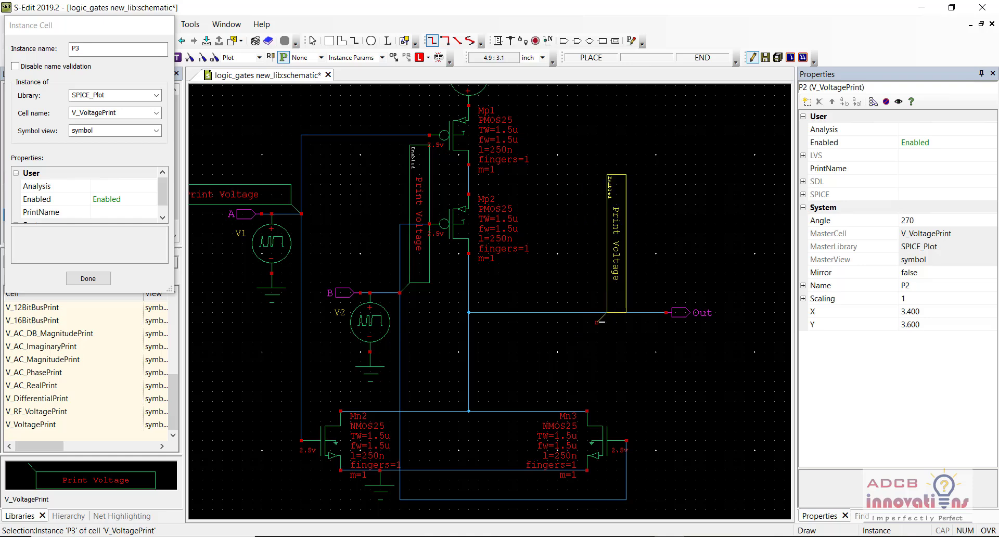
Step: Place a V_VoltagePrint probe, rotated to 180 degrees, on the Out port's wire terminal and save the schematic
key("r")
key("r")
key("r")
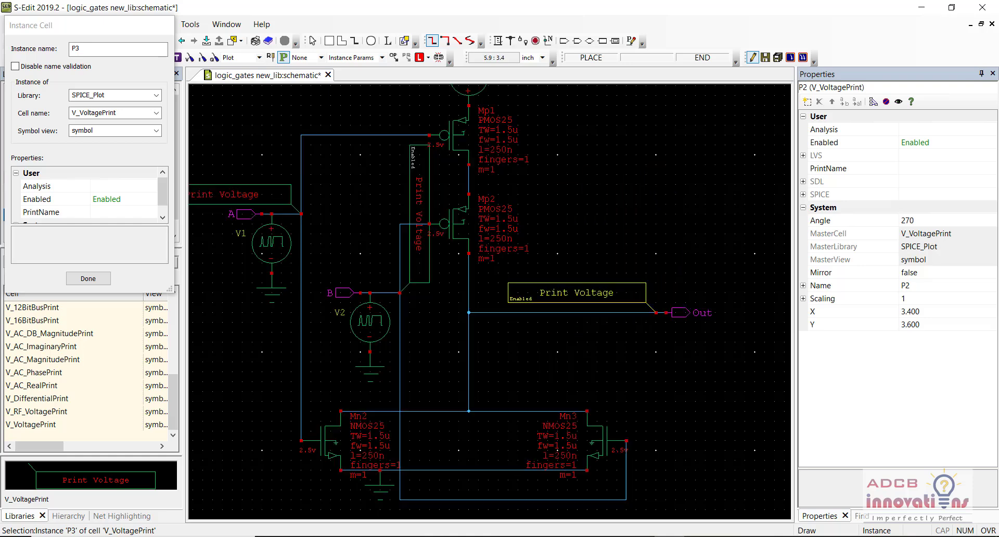
left_click(665, 312)
key("Escape")
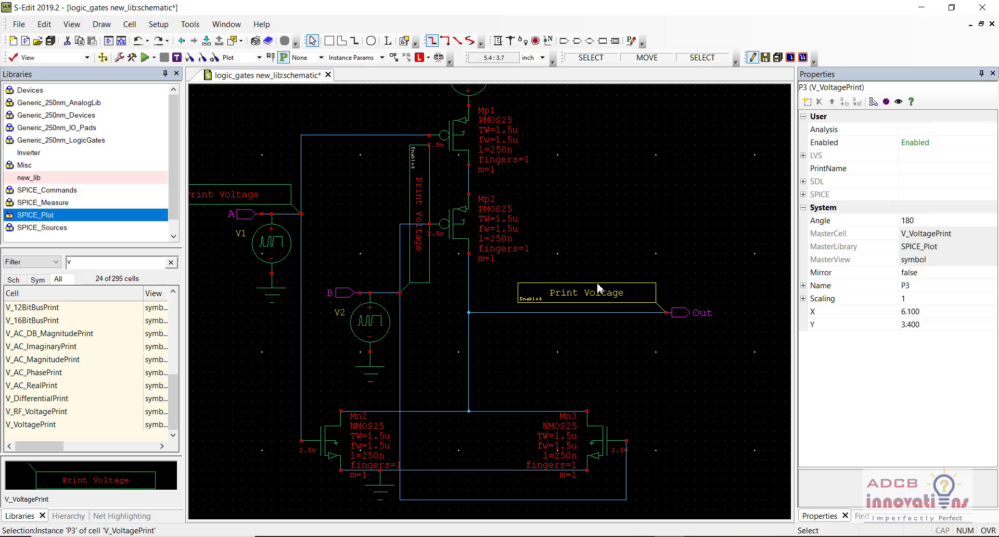
left_click(616, 341)
key("minus")
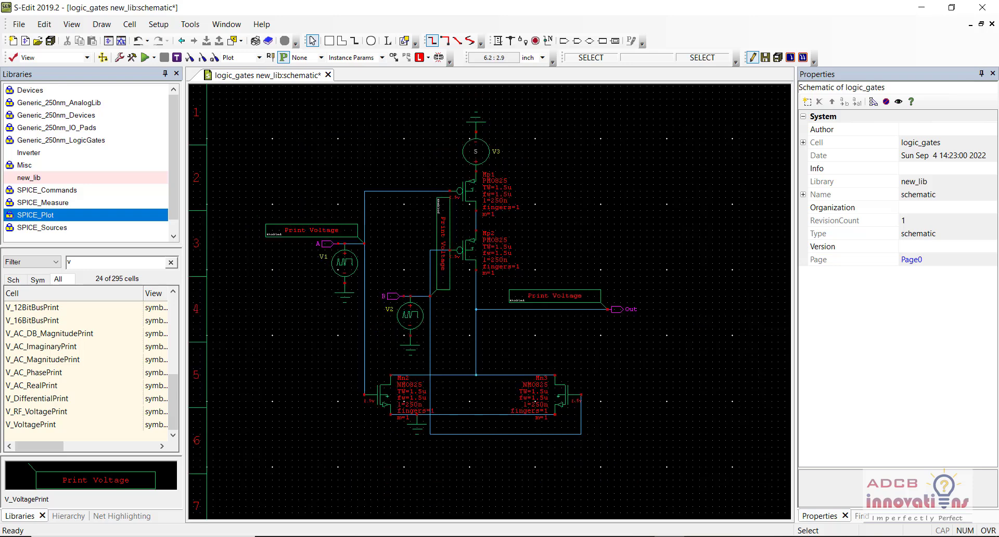
key("ctrl+s")
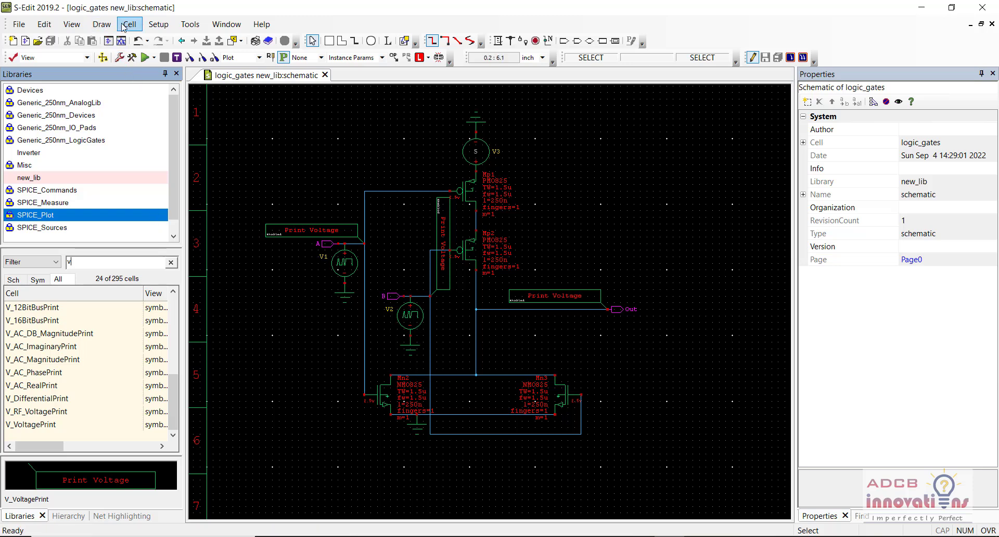
Step: In the SPICE simulation setup, set the library file to Generic_250nm.lib from the Generic_250nm Models folder, followed by its section name
left_click(158, 24)
left_click(169, 84)
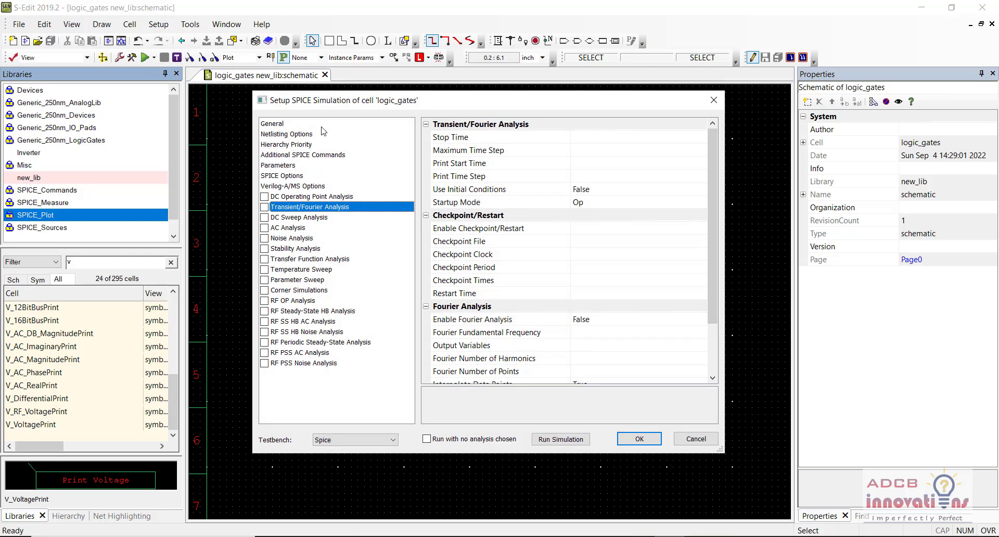
left_click(320, 126)
left_click(597, 308)
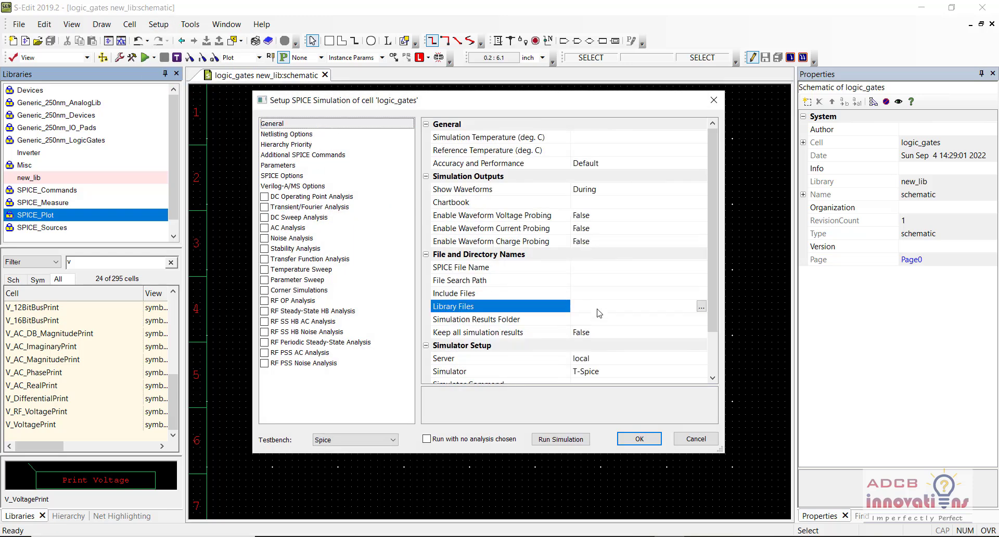
left_click(701, 307)
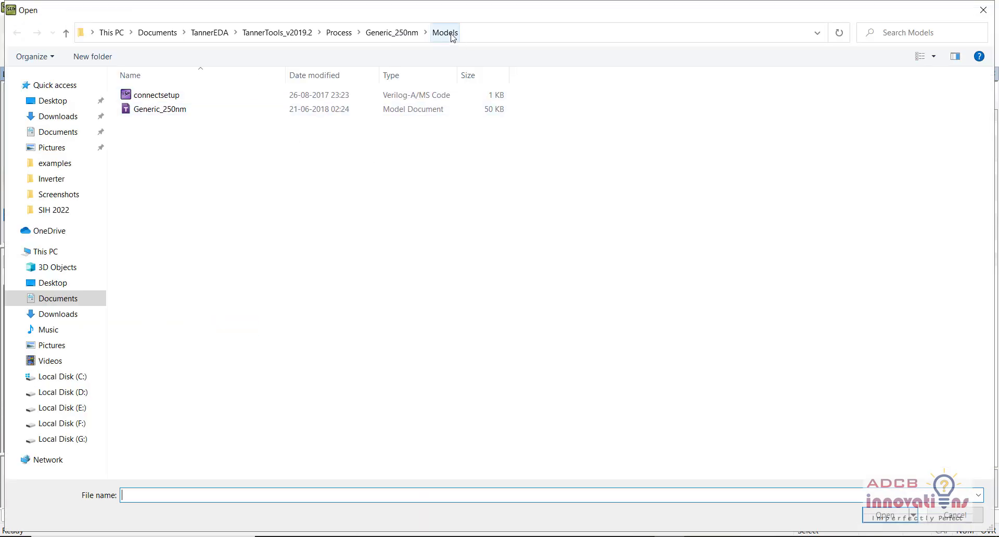
double_click(380, 109)
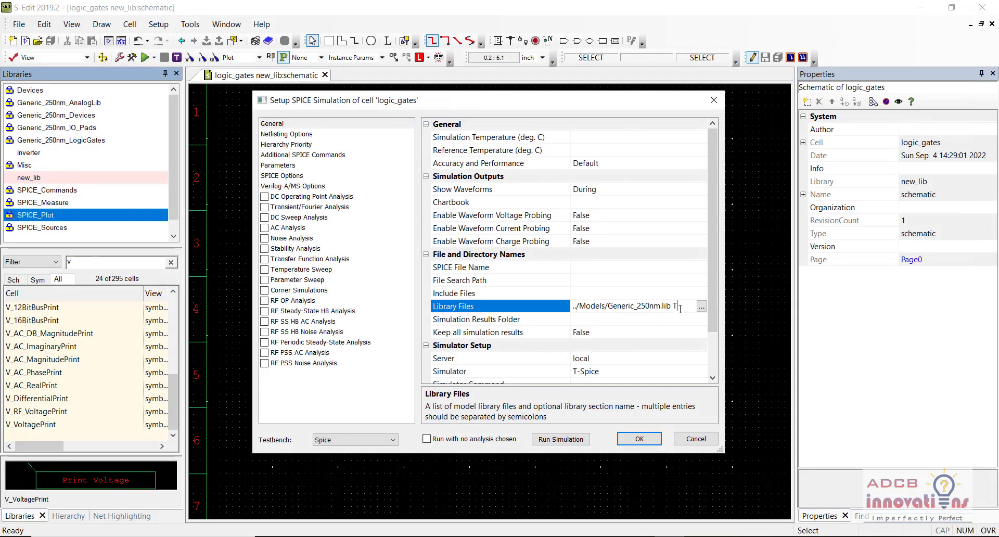
Step: Enable Transient/Fourier Analysis with a stop time of 400n and a maximum time step of 10n, and save the schematic
left_click(265, 207)
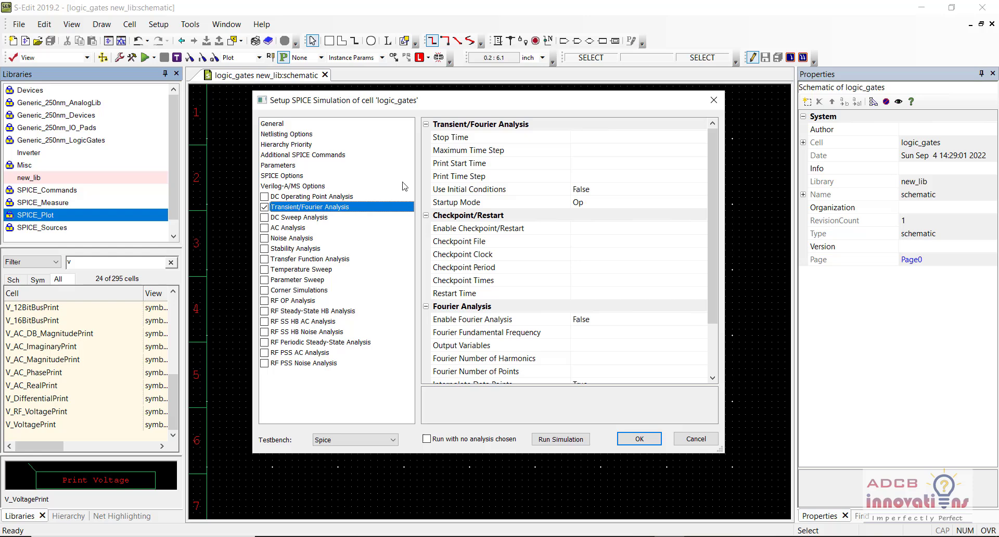
left_click(590, 135)
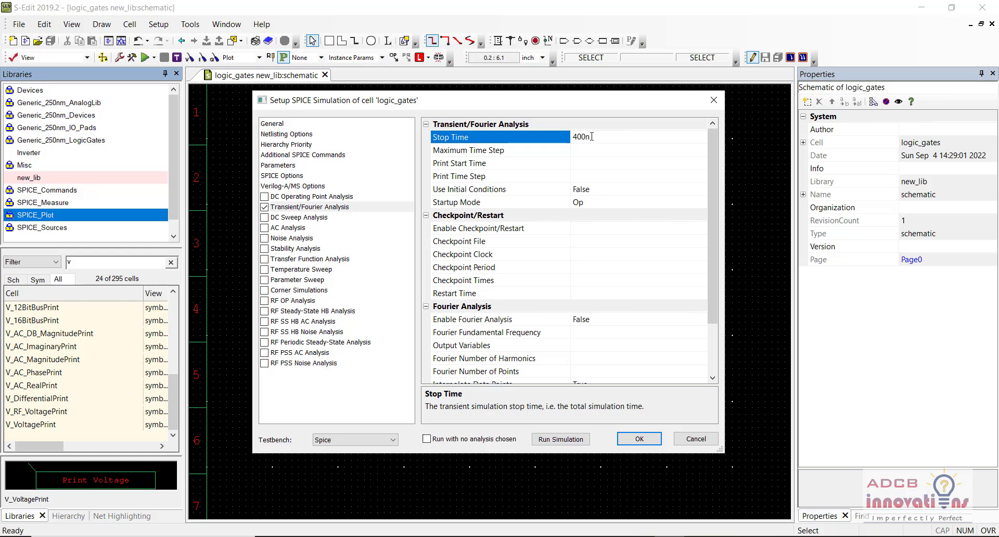
key("Down")
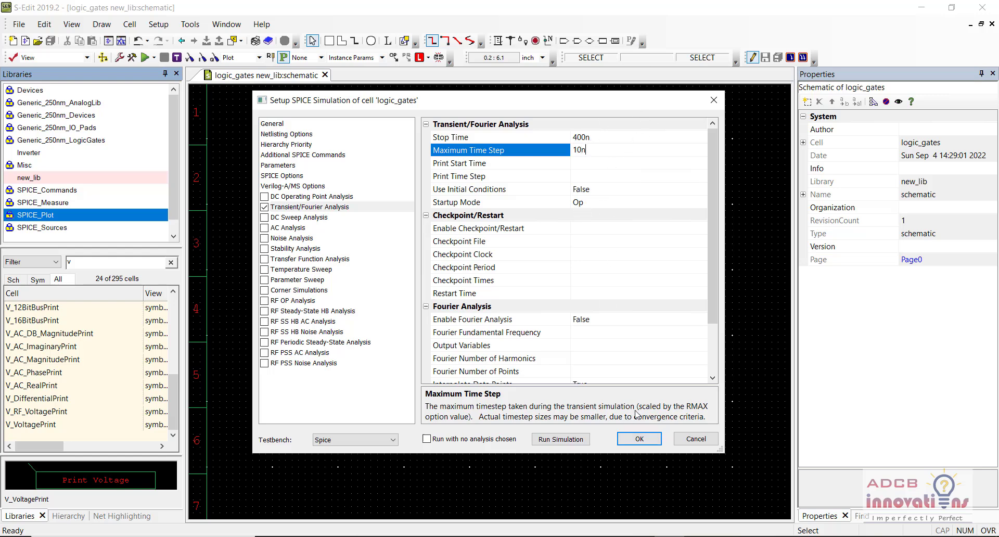
left_click(644, 439)
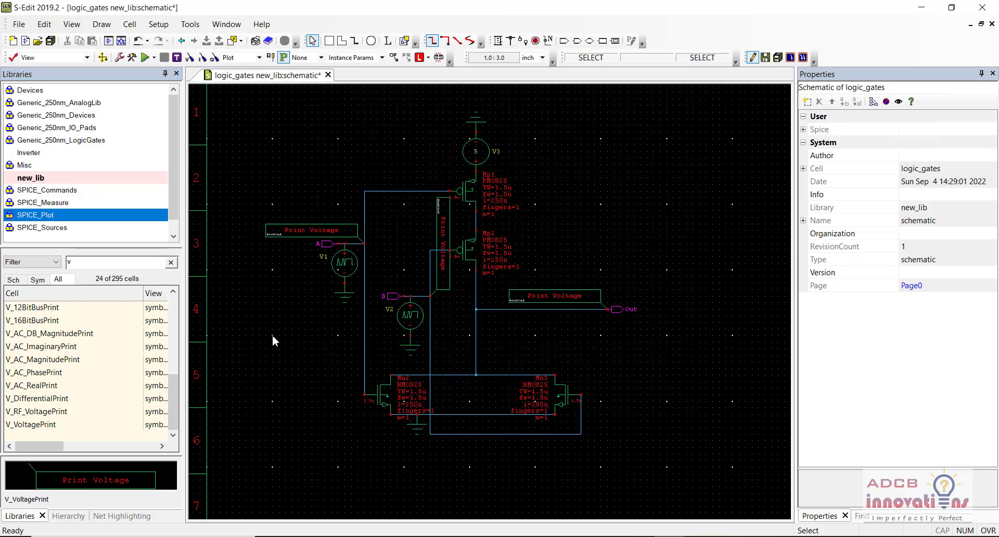
key("ctrl+s")
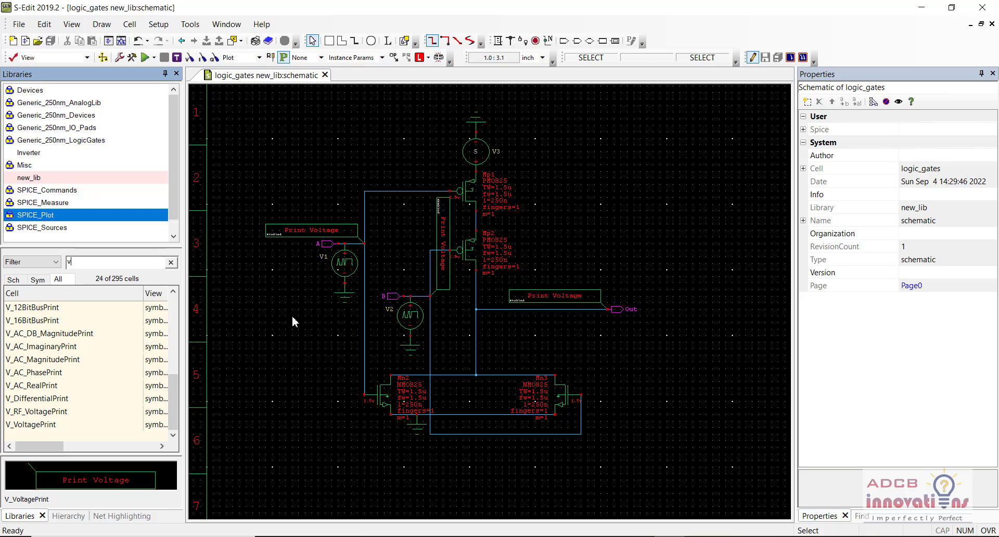
Step: Run the simulation, compare the A, B and Out voltage traces on separate plots, and return to the schematic
left_click(144, 58)
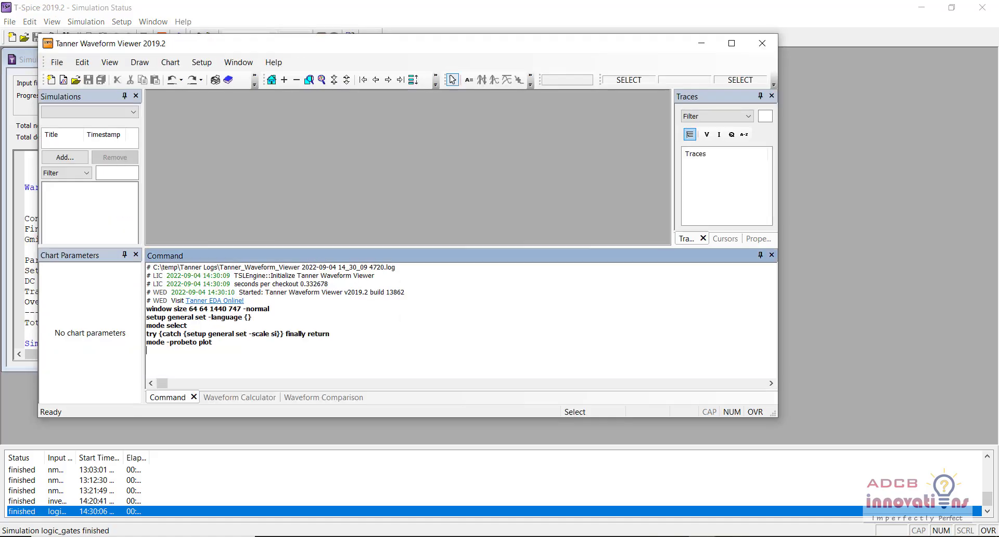
left_click(731, 44)
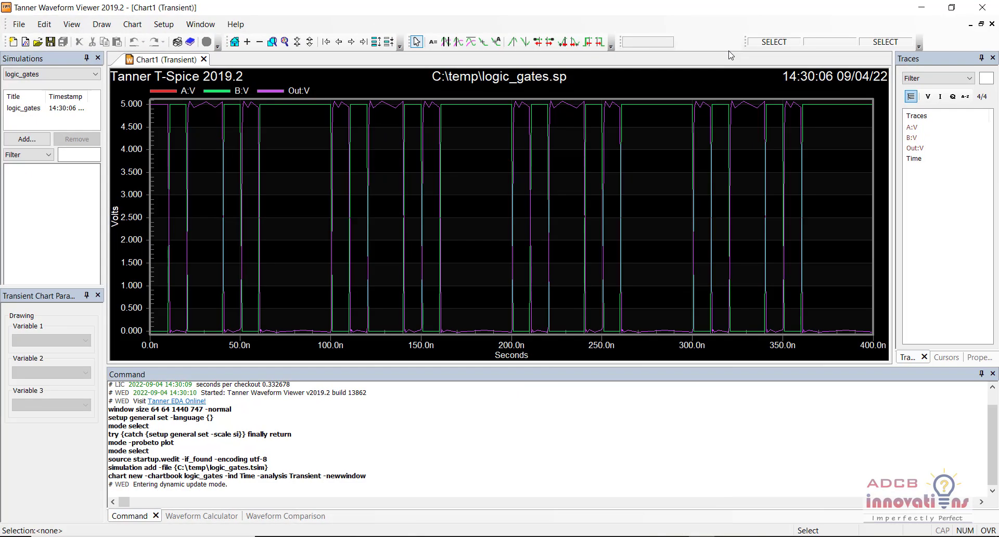
left_click(375, 42)
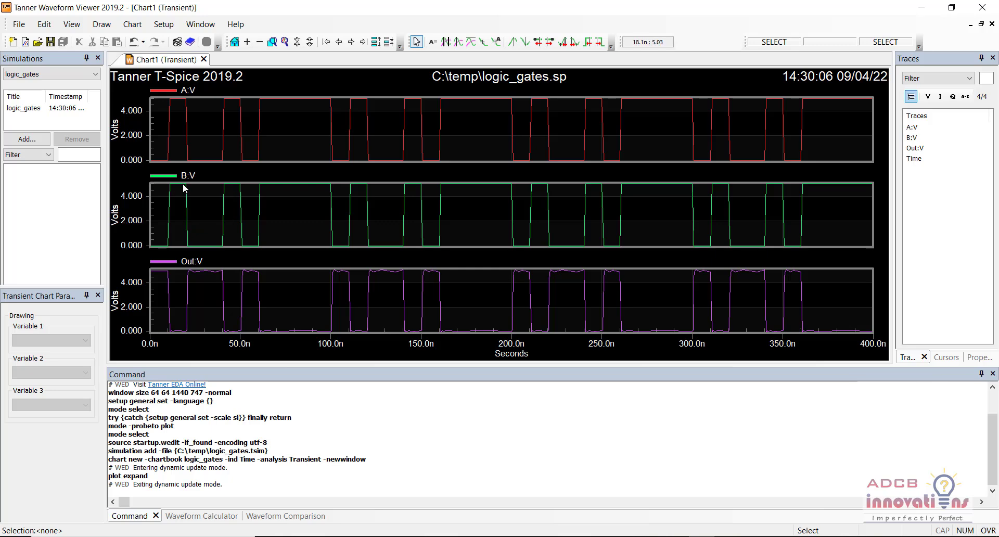
mouse_move(187, 189)
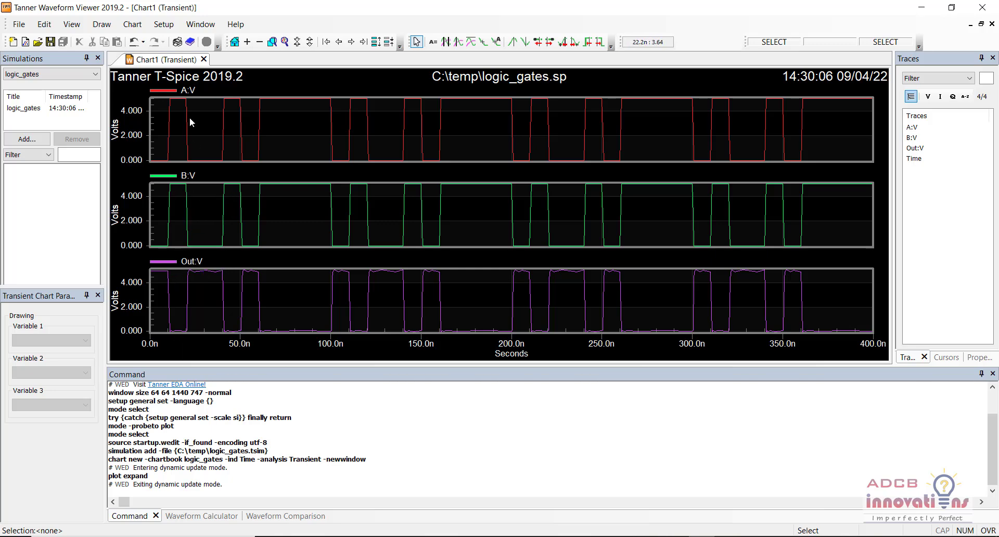
mouse_move(221, 162)
mouse_move(227, 271)
left_click(984, 8)
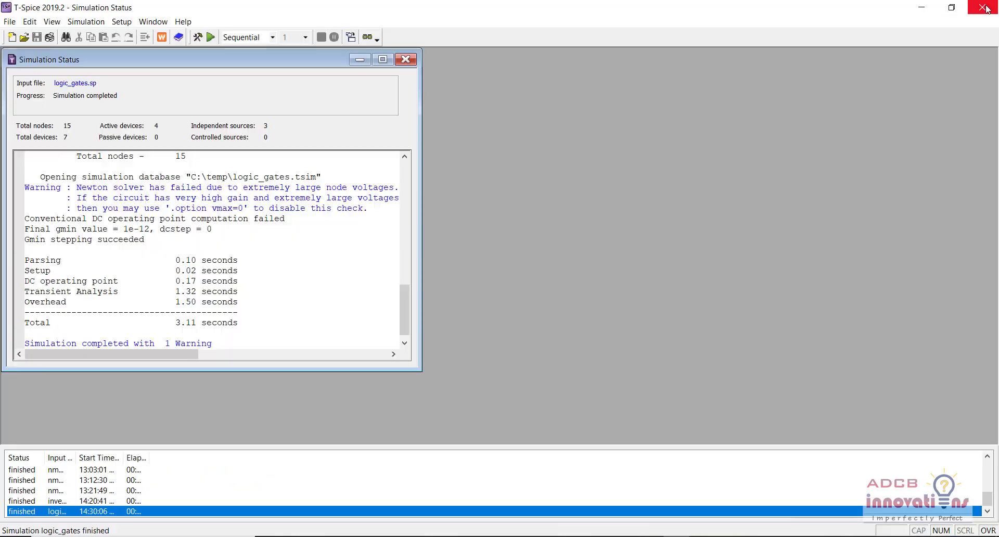
left_click(984, 8)
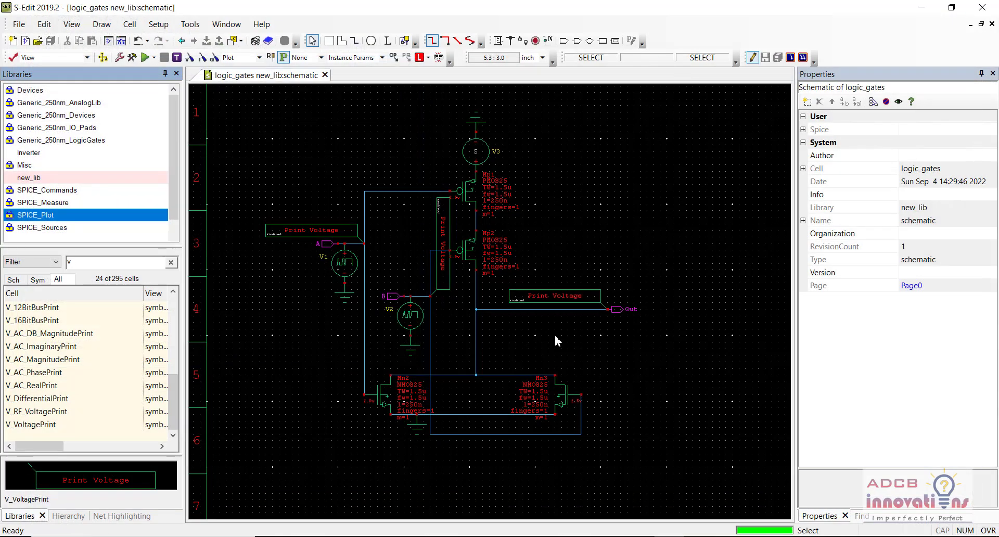
left_click(411, 317)
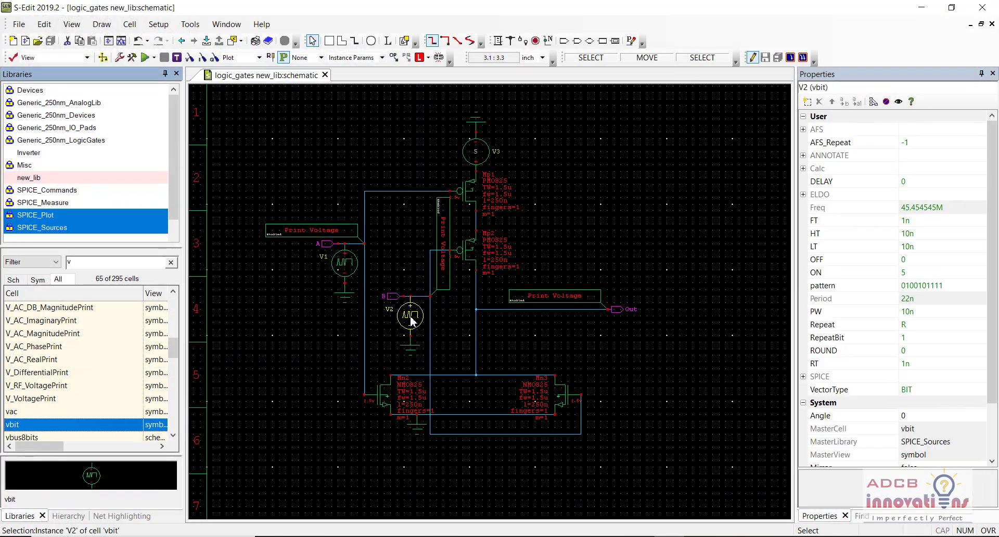
left_click(345, 262)
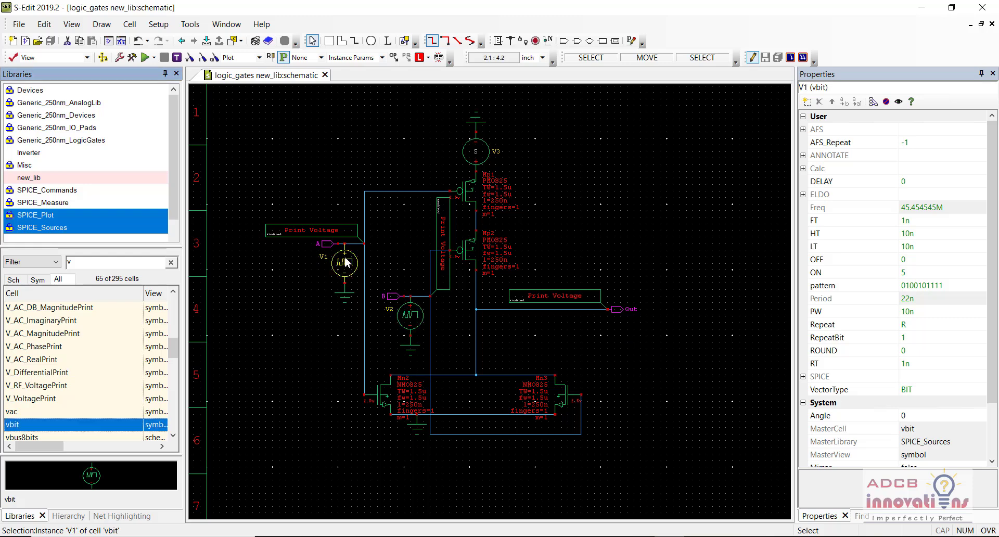
left_click(408, 315)
left_click(936, 284)
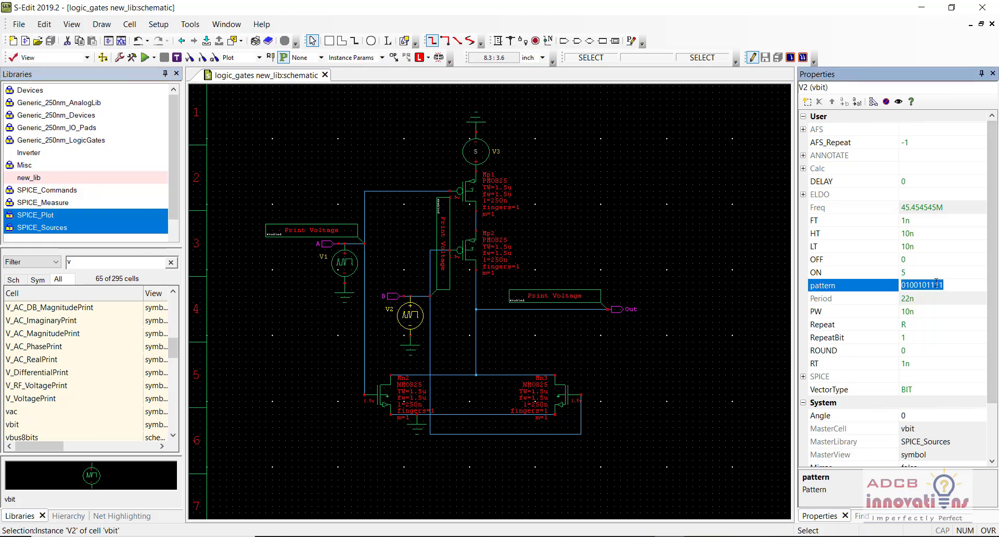
type("1011010101")
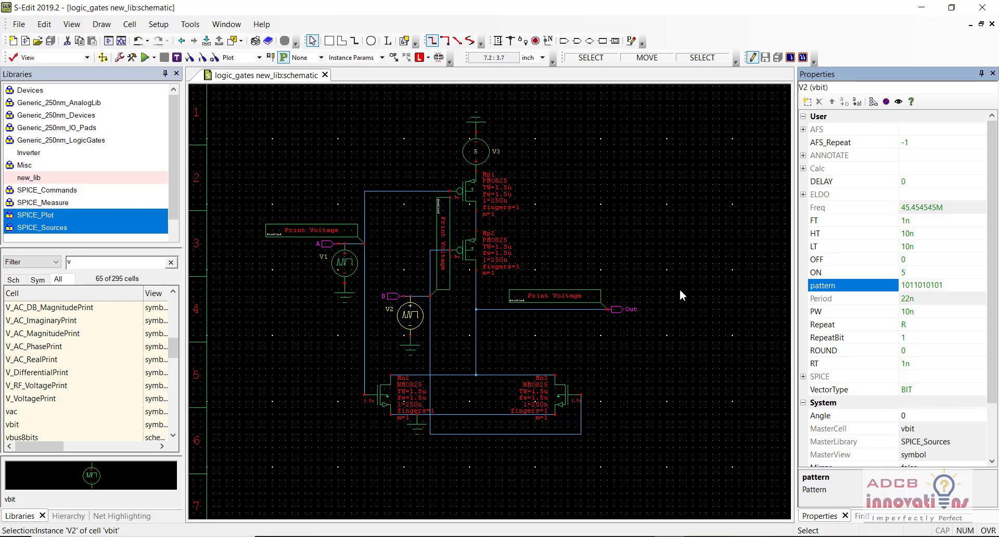
left_click(680, 290)
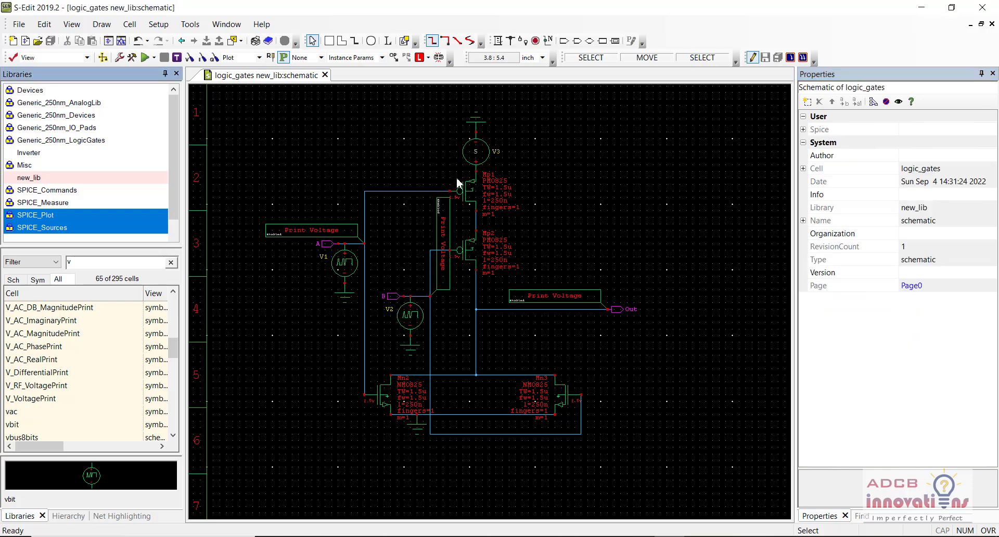
Step: Rerun the simulation, examine the Out trace against A and B on separate plots, and return to the schematic
left_click(145, 57)
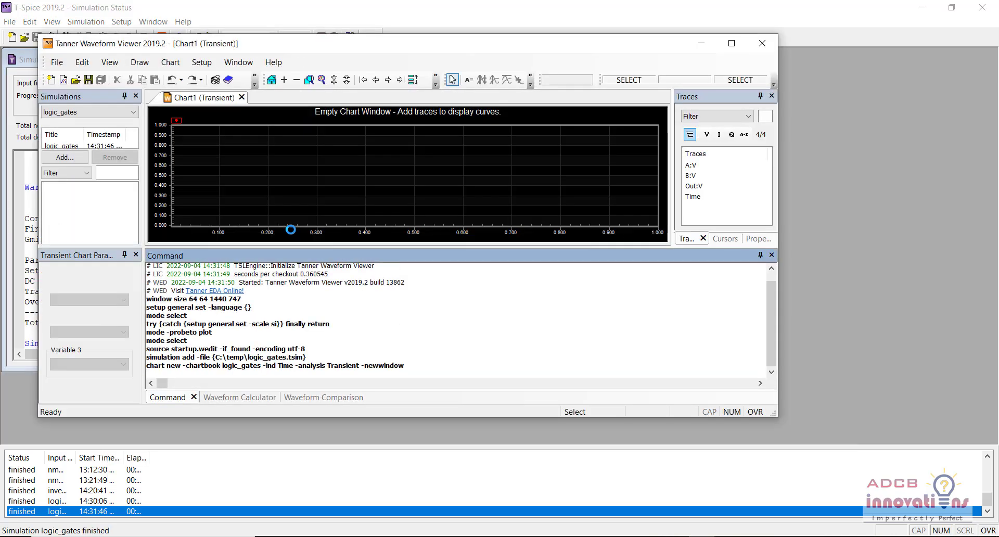
left_click(731, 42)
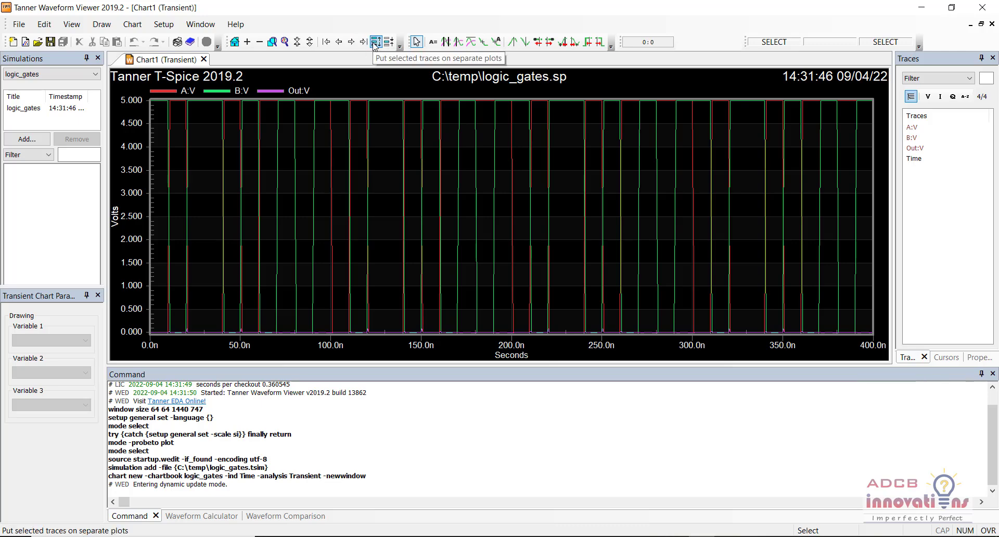
left_click(375, 43)
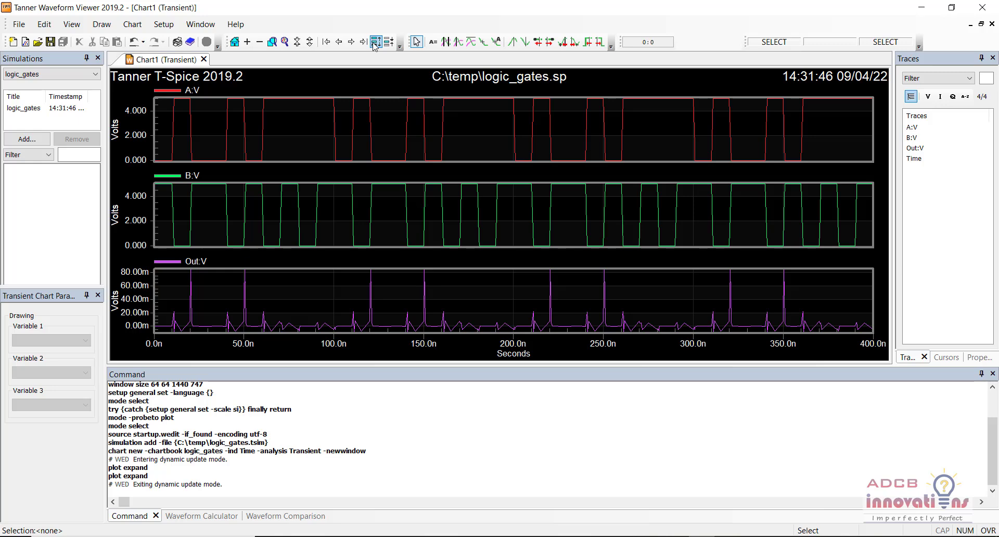
left_click(246, 321)
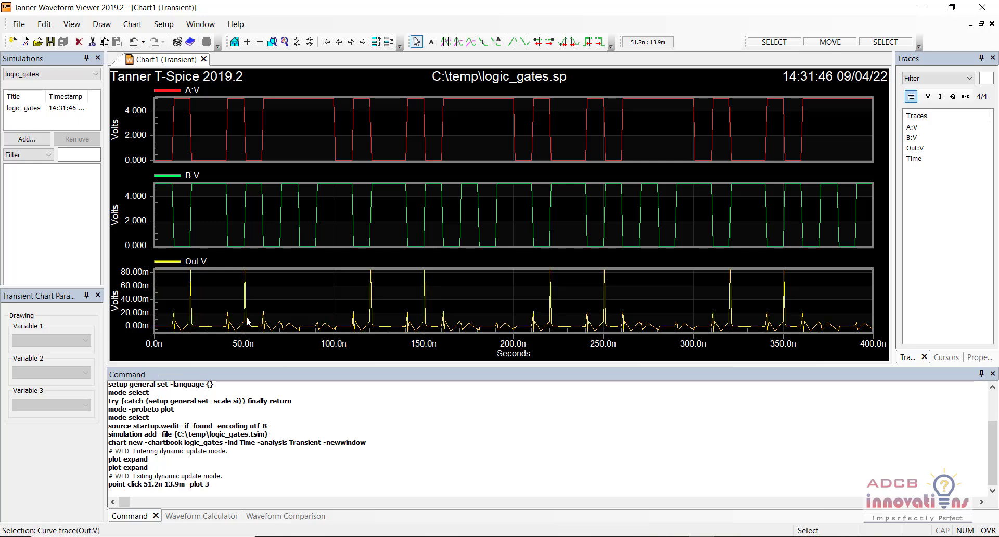
left_click(246, 320)
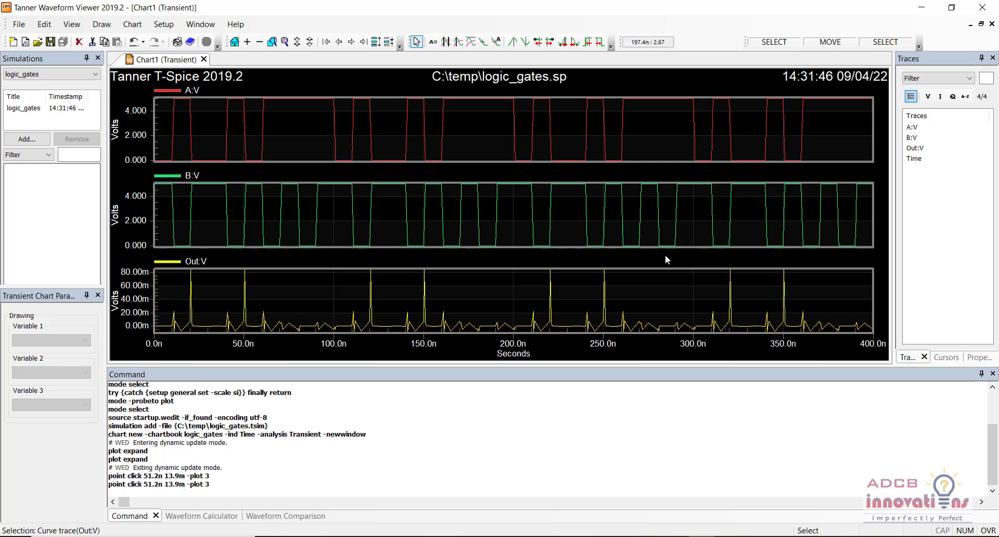
left_click(995, 5)
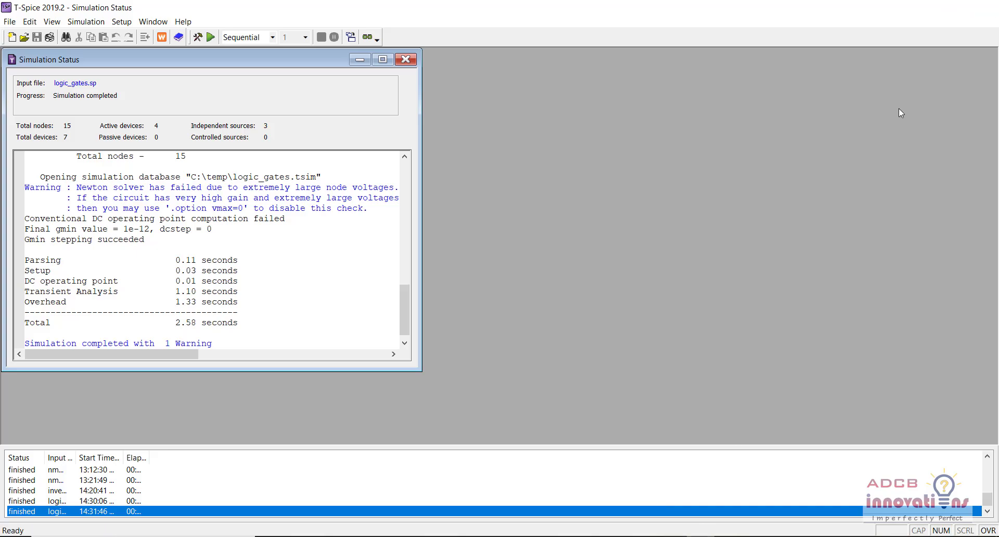
key("alt+Tab")
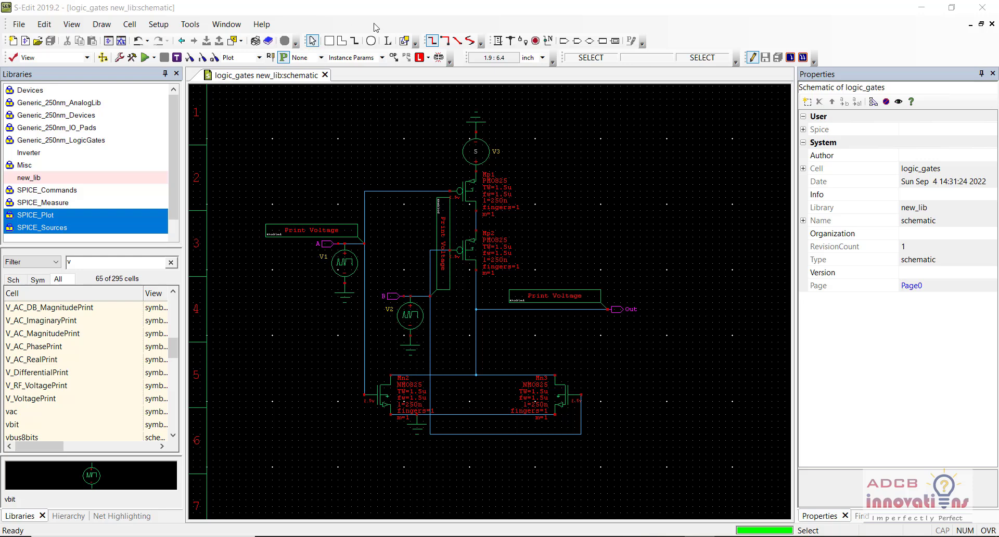
Step: Rotate the V_VoltagePrint probe on port B's wire to 180 degrees, clear of Mp2's gate connection
left_click(445, 268)
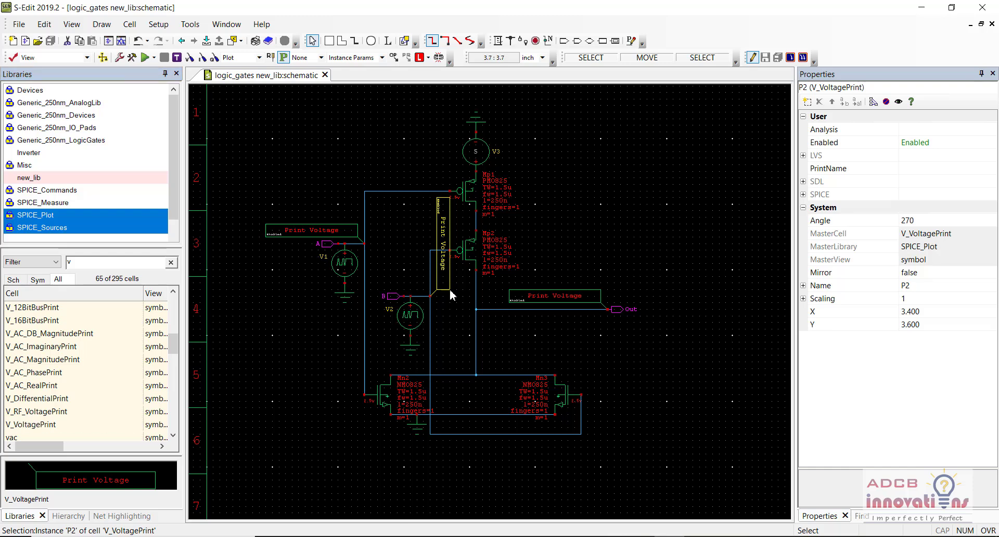
scroll(468, 296, "up", 2)
scroll(468, 296, "up", 3)
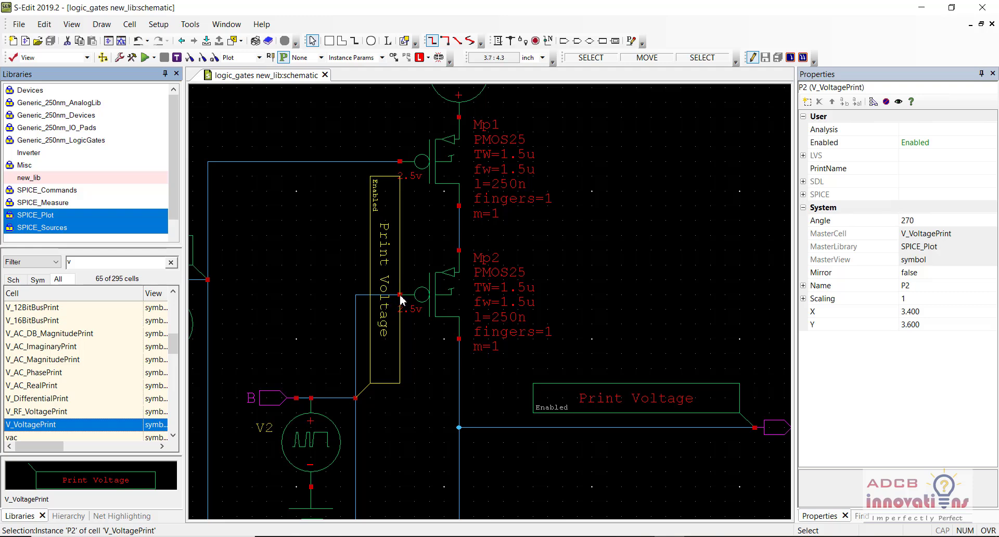
key("r")
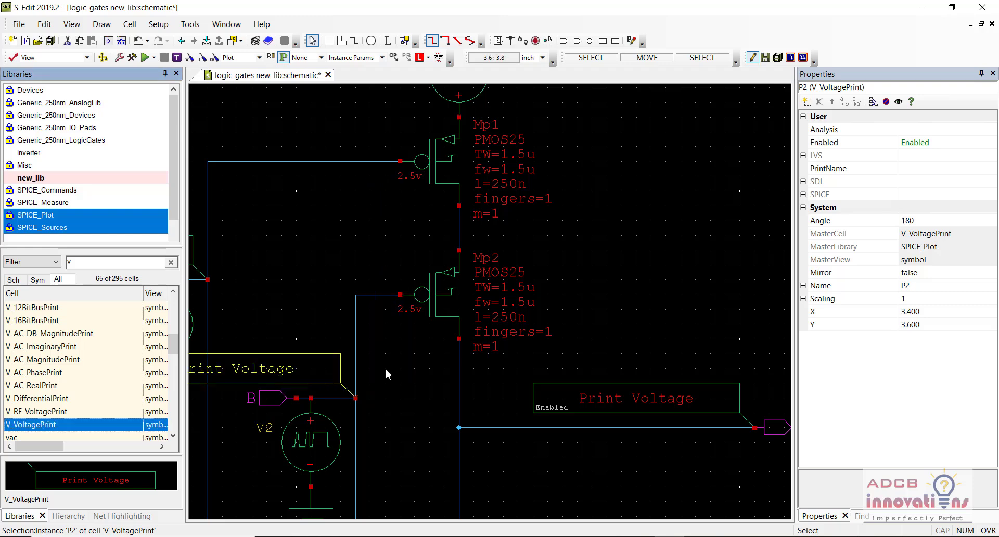
key("minus")
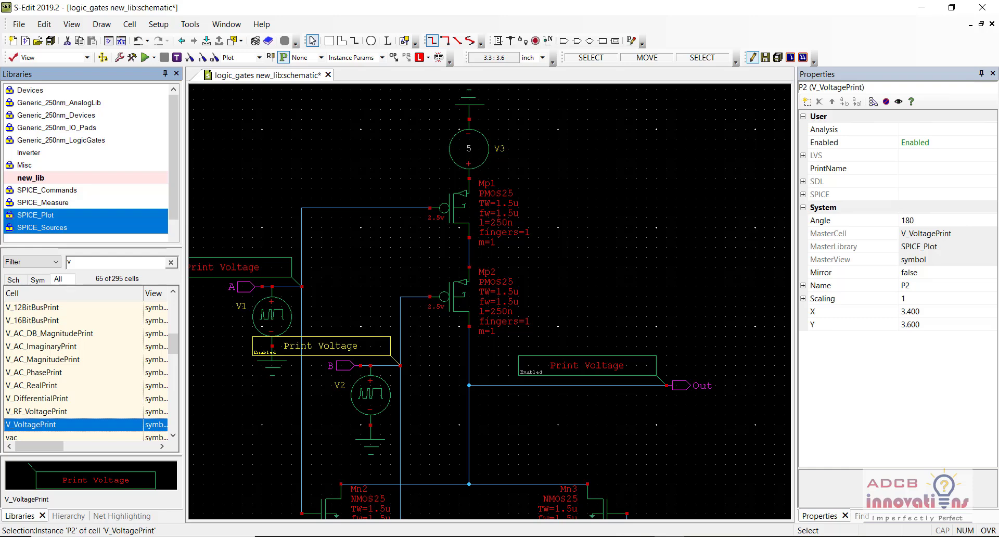
Step: Compare the bit patterns of the vbit sources V2 on port B and V1 on port A
left_click(410, 401)
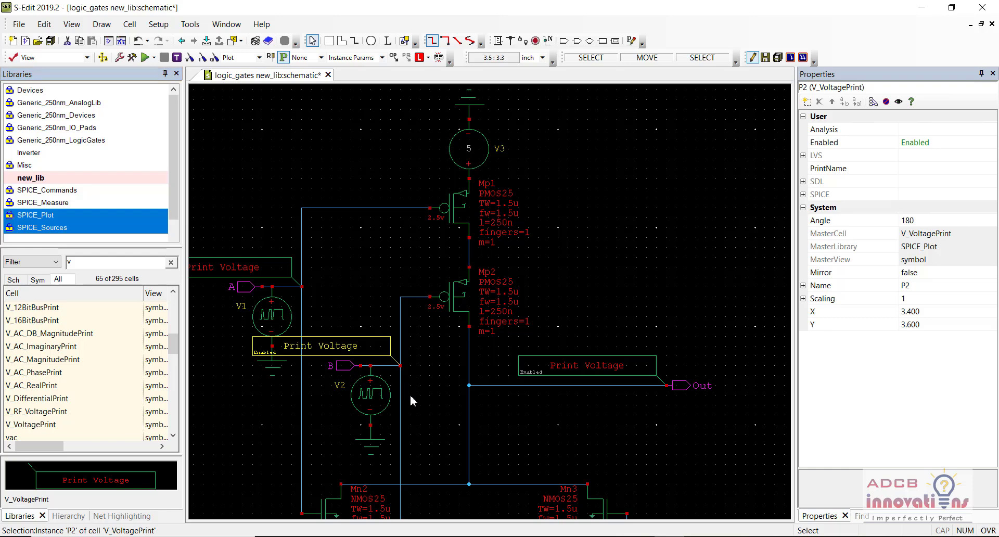
scroll(410, 401, "down", 3)
scroll(413, 390, "up", 3)
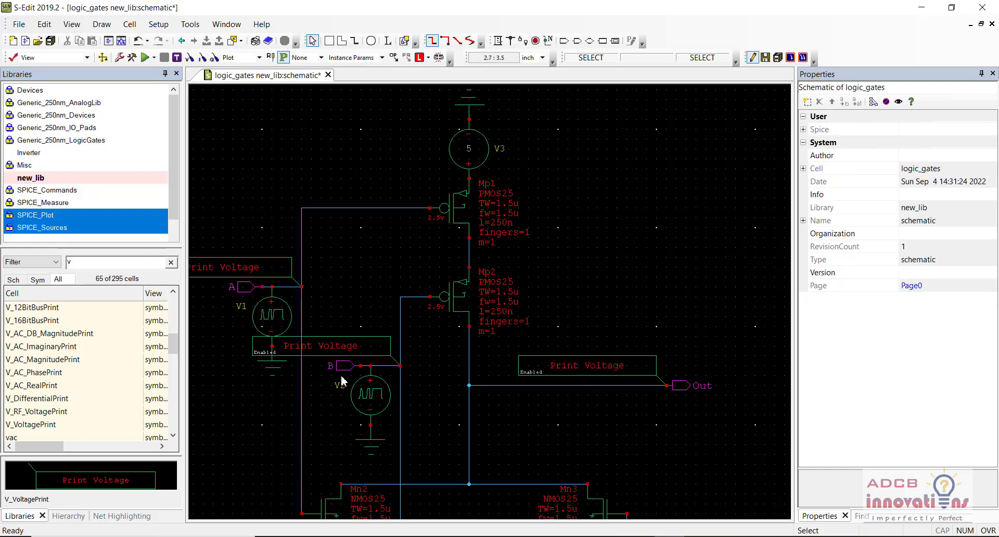
left_click(383, 399)
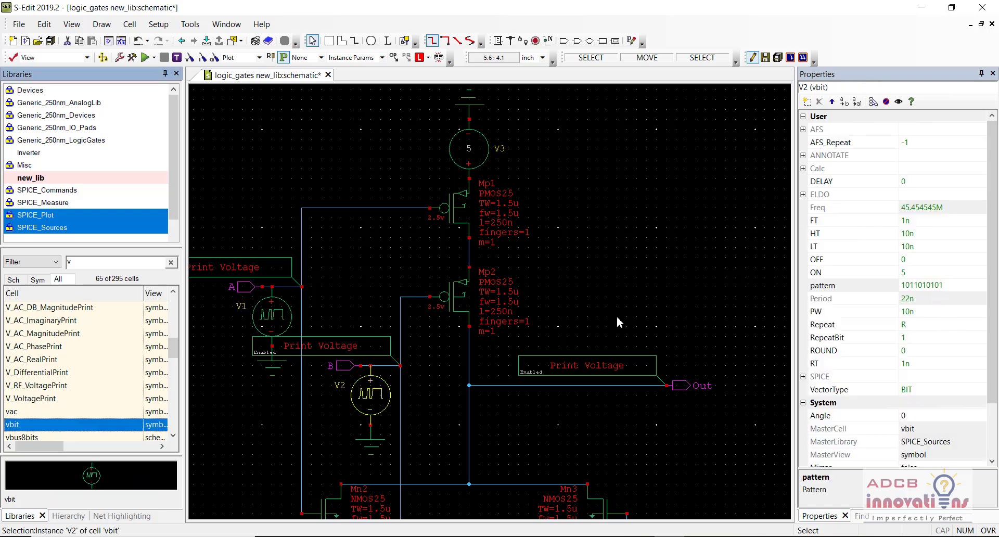
left_click(284, 313)
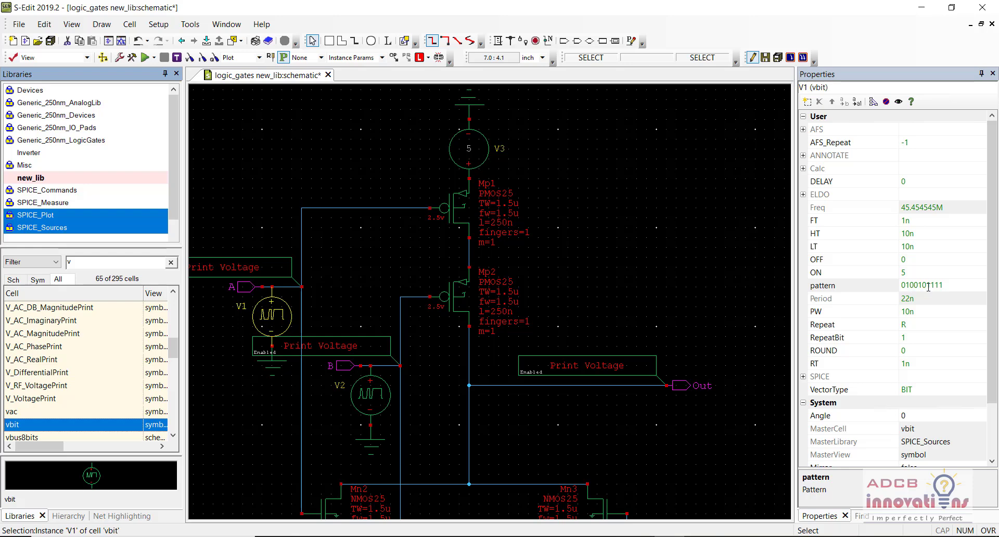
left_click(384, 411)
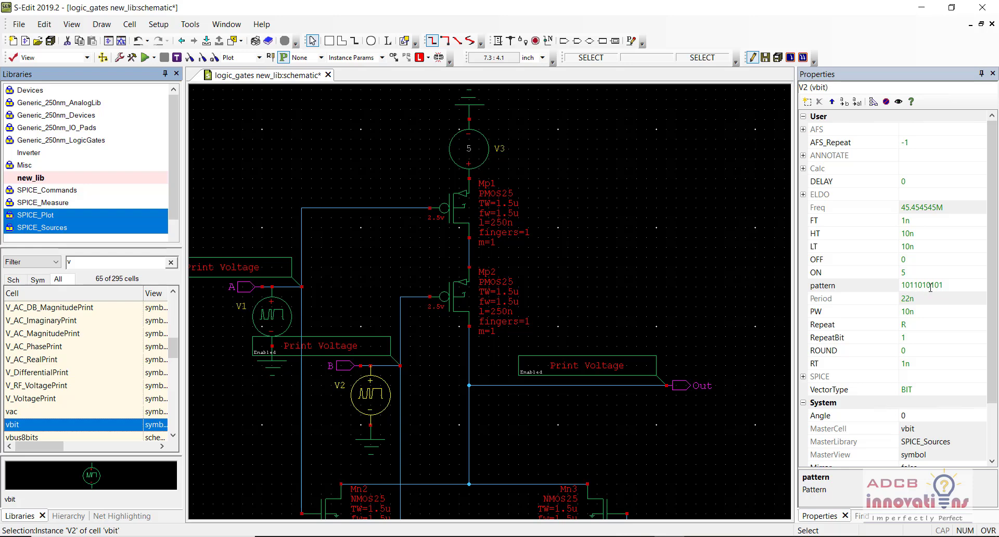
Step: Save the schematic, rerun the transient simulation and split the A, B and Out traces into separate plots
left_click(429, 405)
key("ctrl+s")
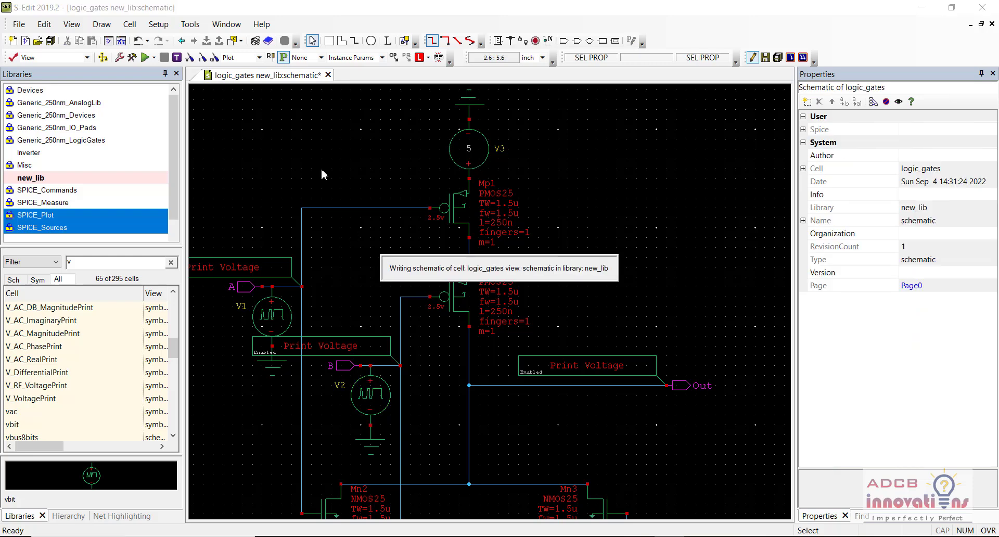
left_click(146, 57)
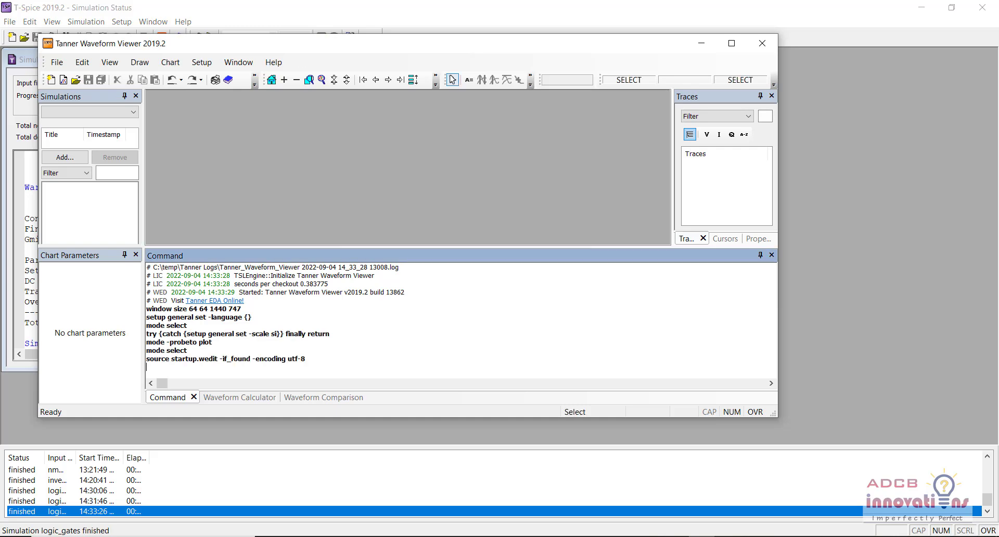
left_click(730, 44)
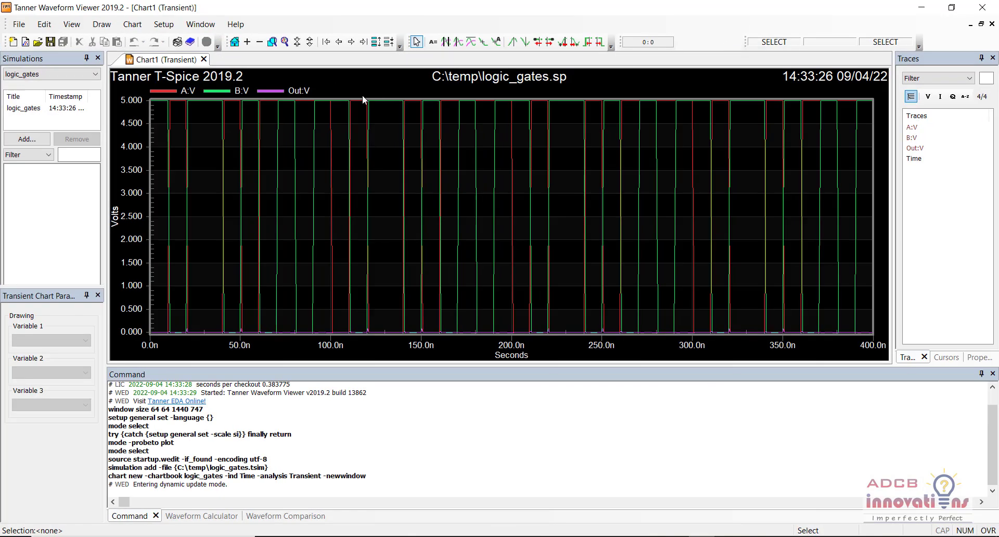
left_click(375, 42)
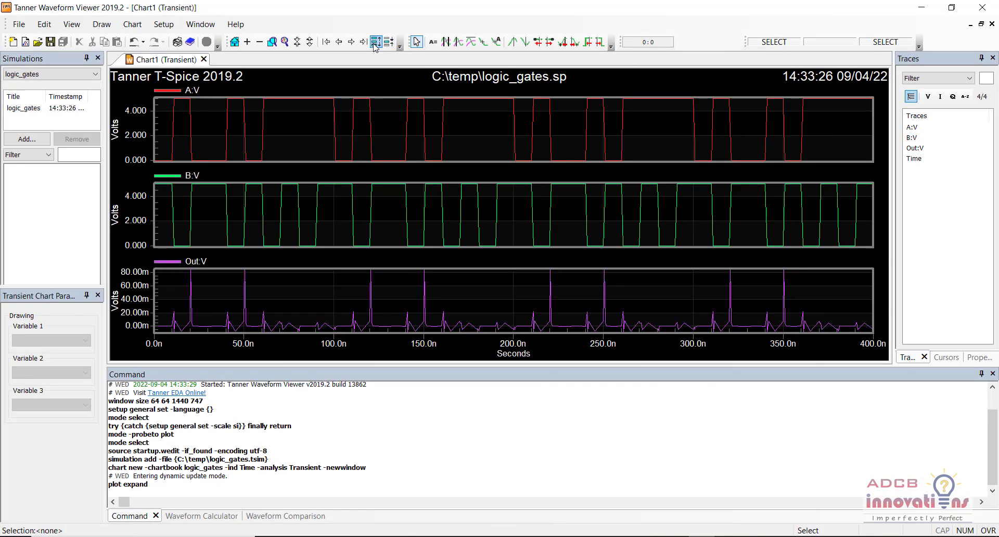
Step: Examine the Out voltage trace against A and B, then close the waveform viewer and simulator to return to the schematic
double_click(368, 298)
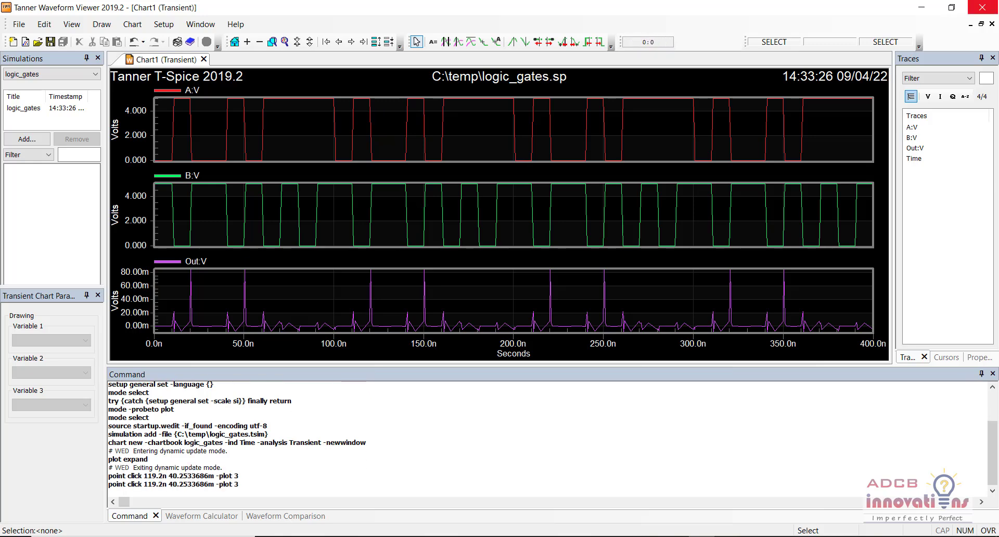
left_click(769, 327)
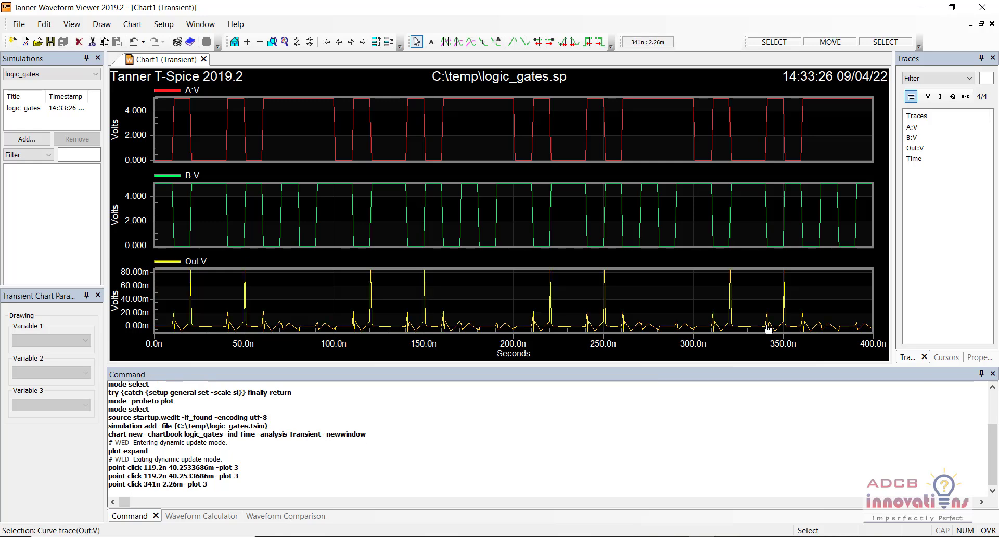
left_click(753, 301)
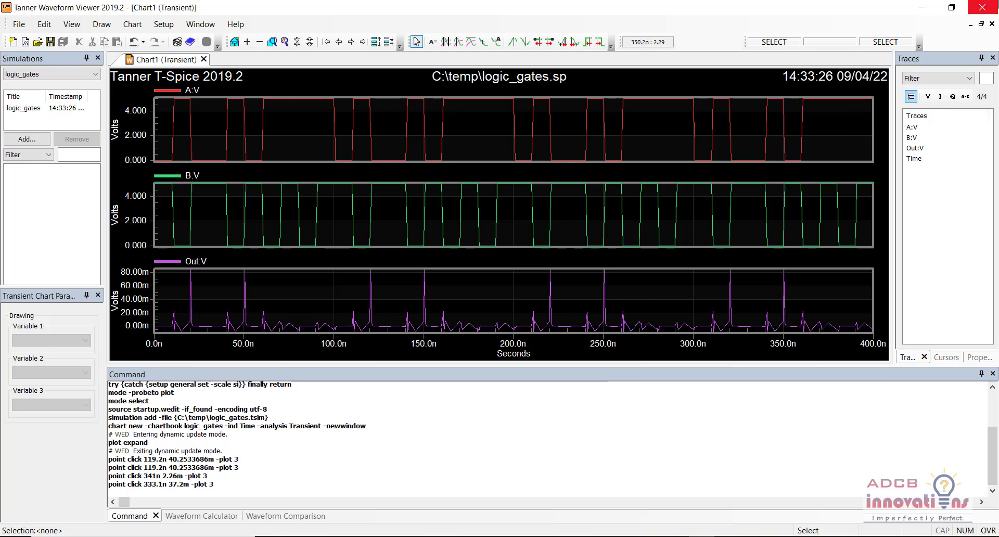
left_click(982, 7)
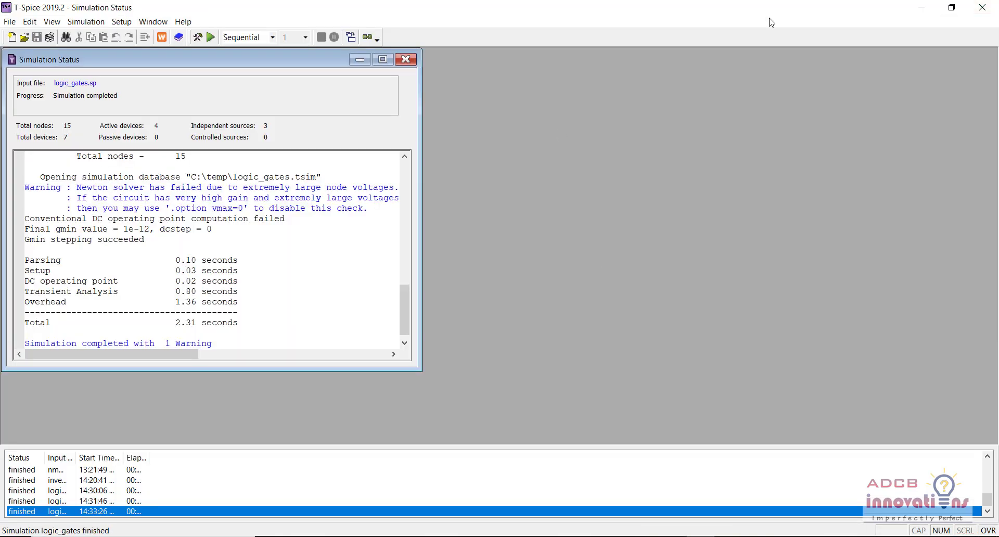
left_click(982, 8)
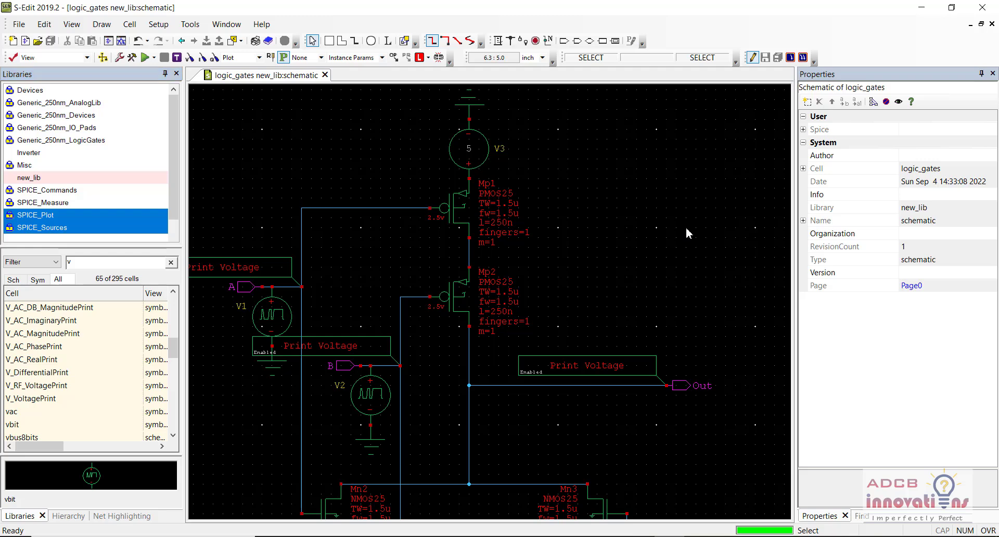
scroll(686, 228, "down", 3)
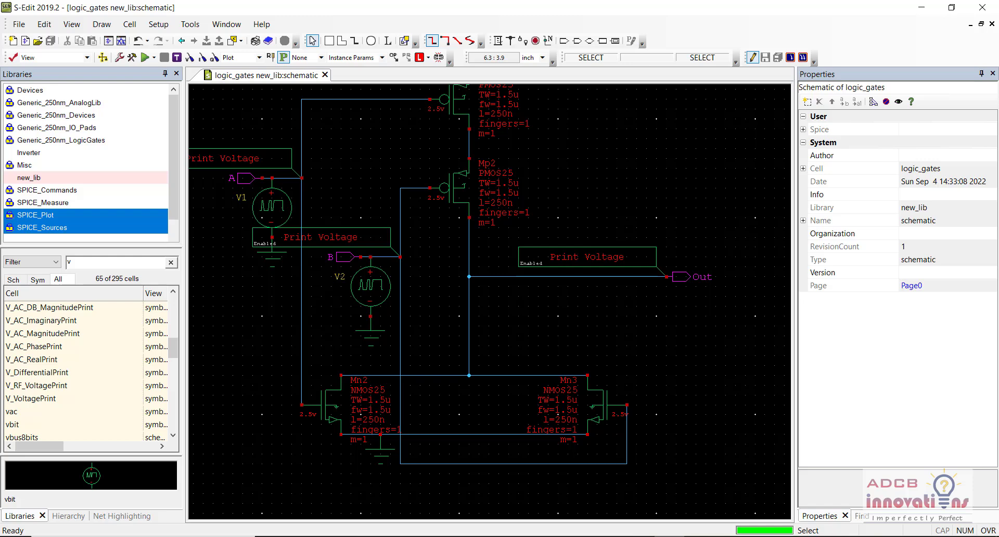
scroll(489, 302, "up", 3)
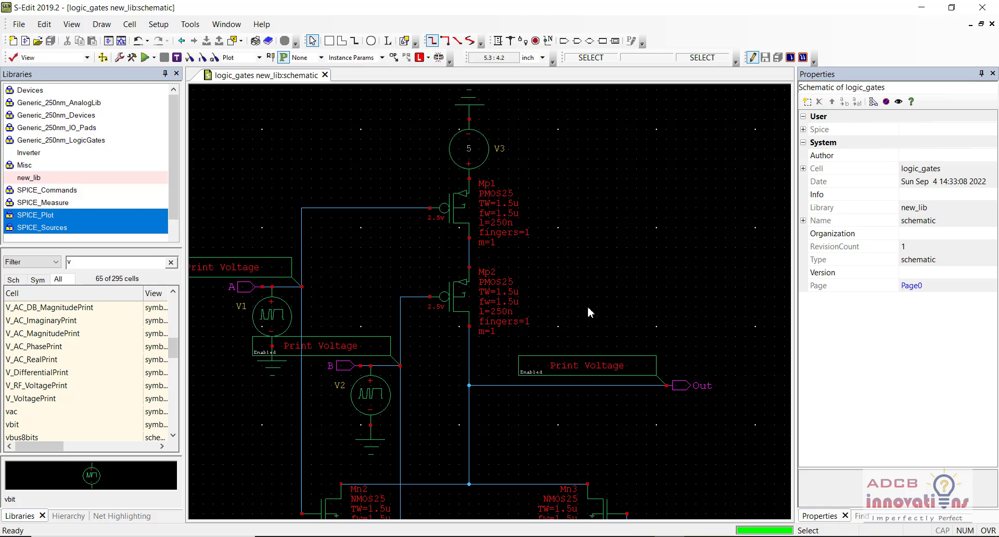
scroll(588, 305, "down", 3)
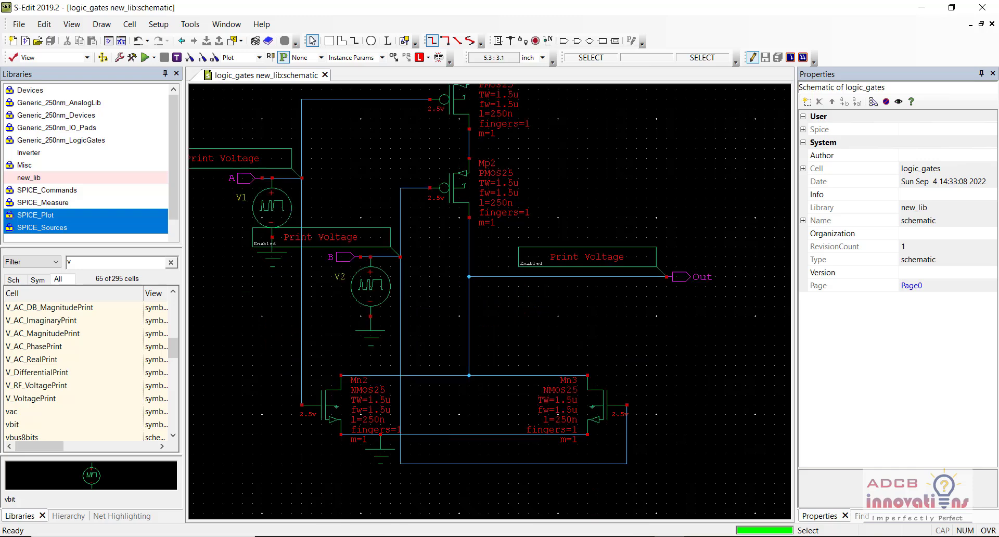
scroll(489, 302, "up", 3)
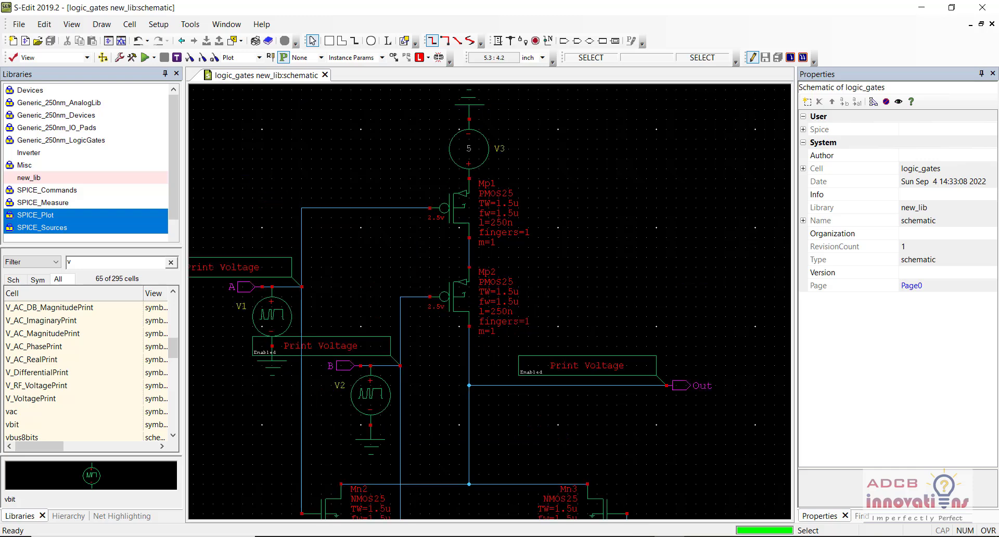